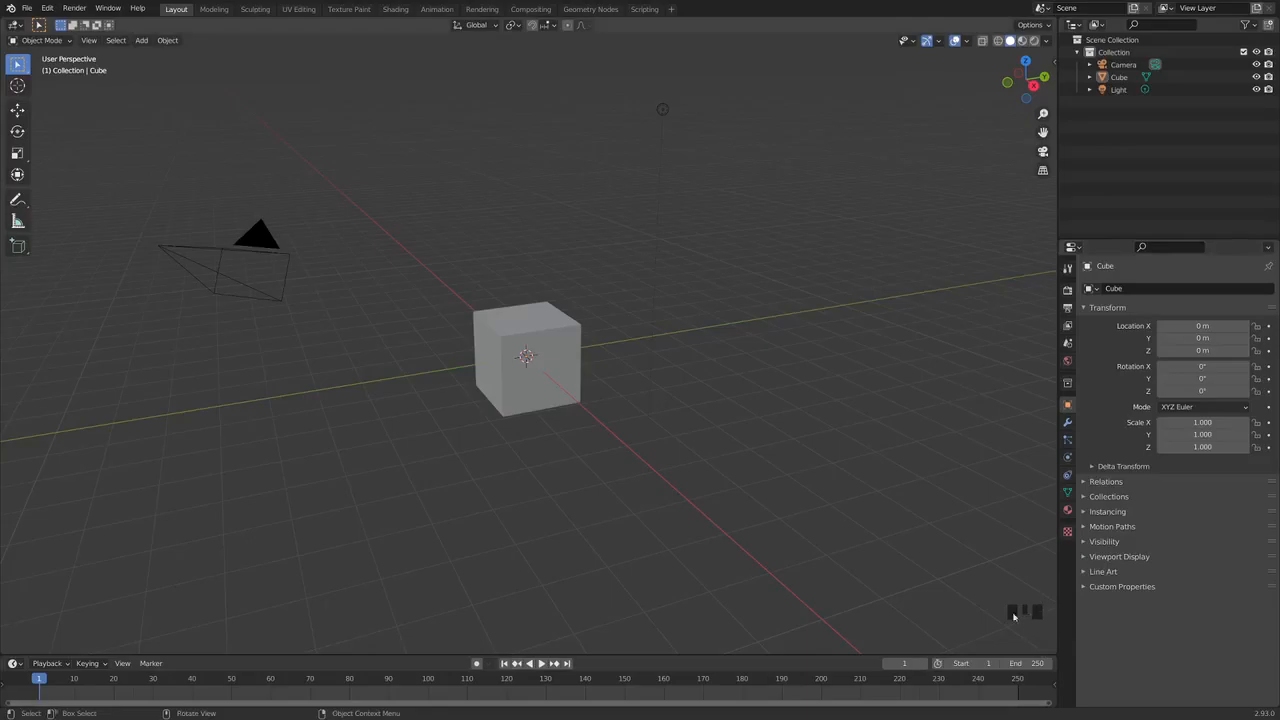
# - Examine the cube, camera and light of the default scene from several angles and distances
pyautogui.moveTo(729, 520)
pyautogui.mouseDown(button='middle')
pyautogui.moveTo(800, 517)
pyautogui.moveTo(735, 521)
pyautogui.mouseUp(button='middle')
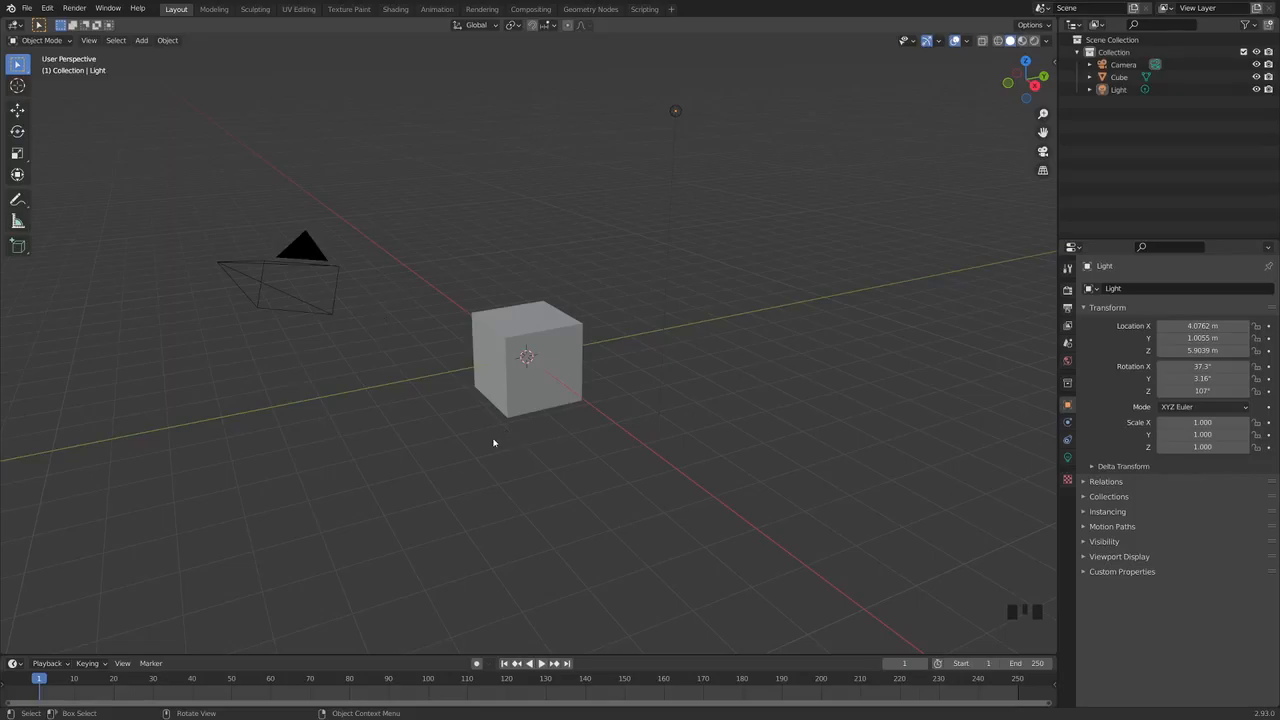
pyautogui.moveTo(508, 395)
pyautogui.mouseDown(button='middle')
pyautogui.moveTo(526, 426)
pyautogui.moveTo(597, 423)
pyautogui.moveTo(637, 389)
pyautogui.moveTo(593, 351)
pyautogui.moveTo(509, 363)
pyautogui.moveTo(523, 414)
pyautogui.moveTo(517, 397)
pyautogui.moveTo(475, 398)
pyautogui.moveTo(508, 394)
pyautogui.mouseUp(button='middle')
pyautogui.keyDown('shift'); pyautogui.moveTo(593, 430); pyautogui.dragTo(667, 415, button='middle'); pyautogui.keyUp('shift')
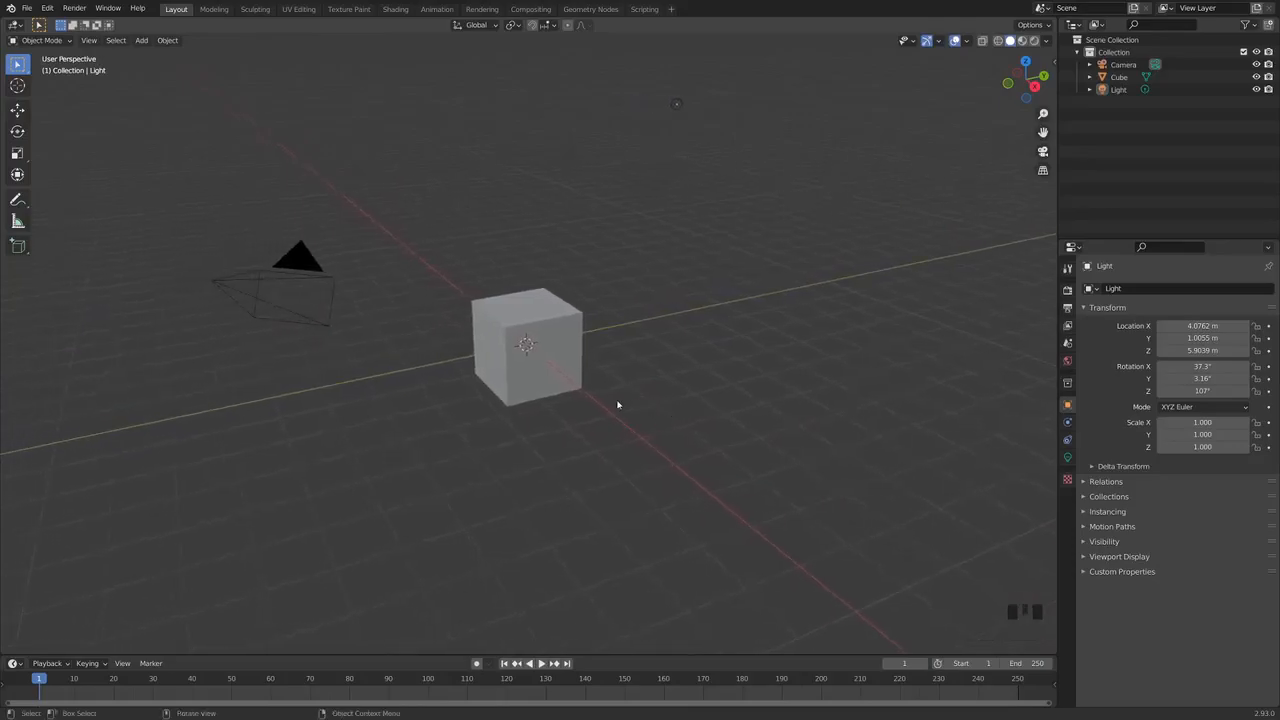
pyautogui.scroll(3, 617, 404)
pyautogui.scroll(-3, 617, 404)
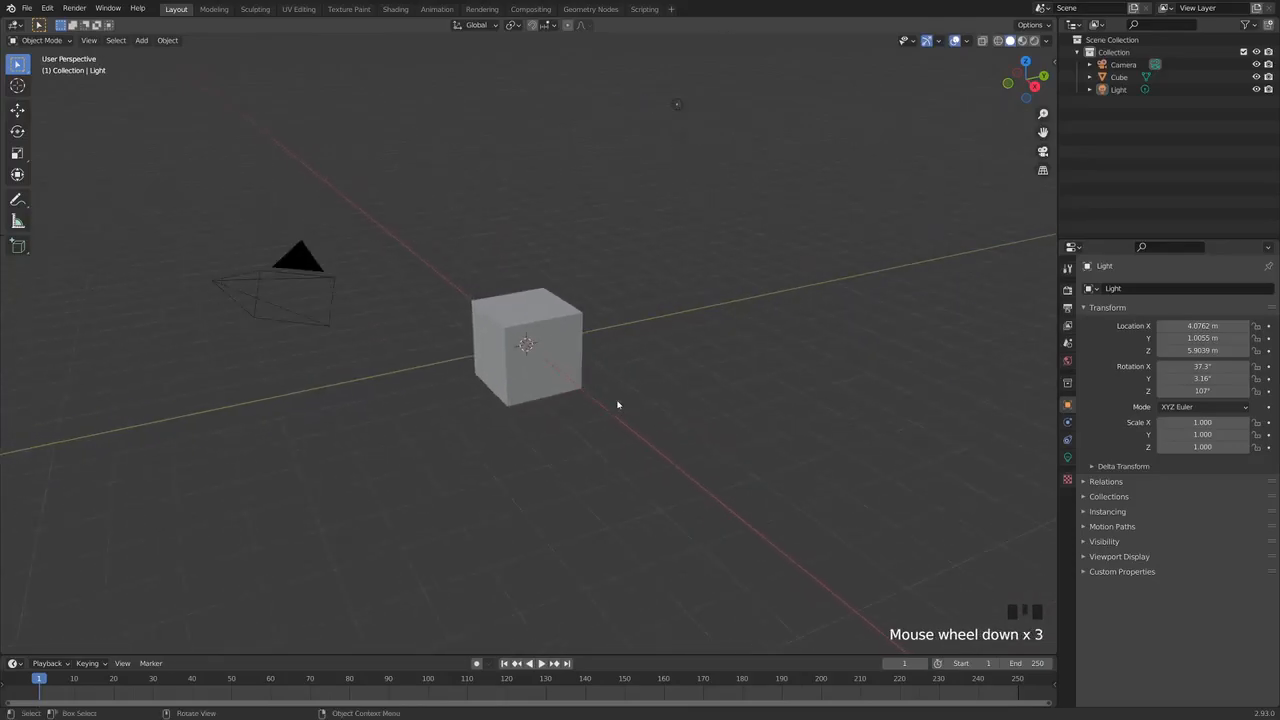
pyautogui.keyDown('ctrl'); pyautogui.moveTo(550, 487); pyautogui.dragTo(560, 454, button='middle'); pyautogui.keyUp('ctrl')
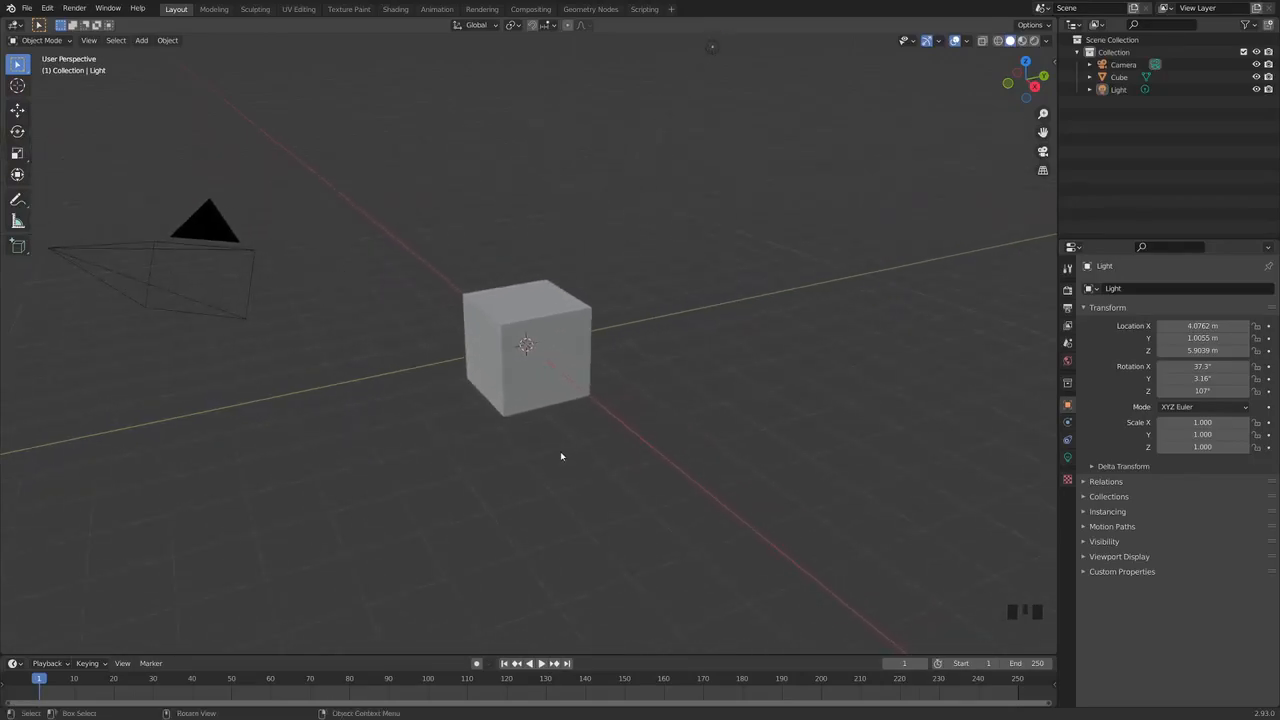
pyautogui.moveTo(437, 426); pyautogui.dragTo(448, 424, button='middle')
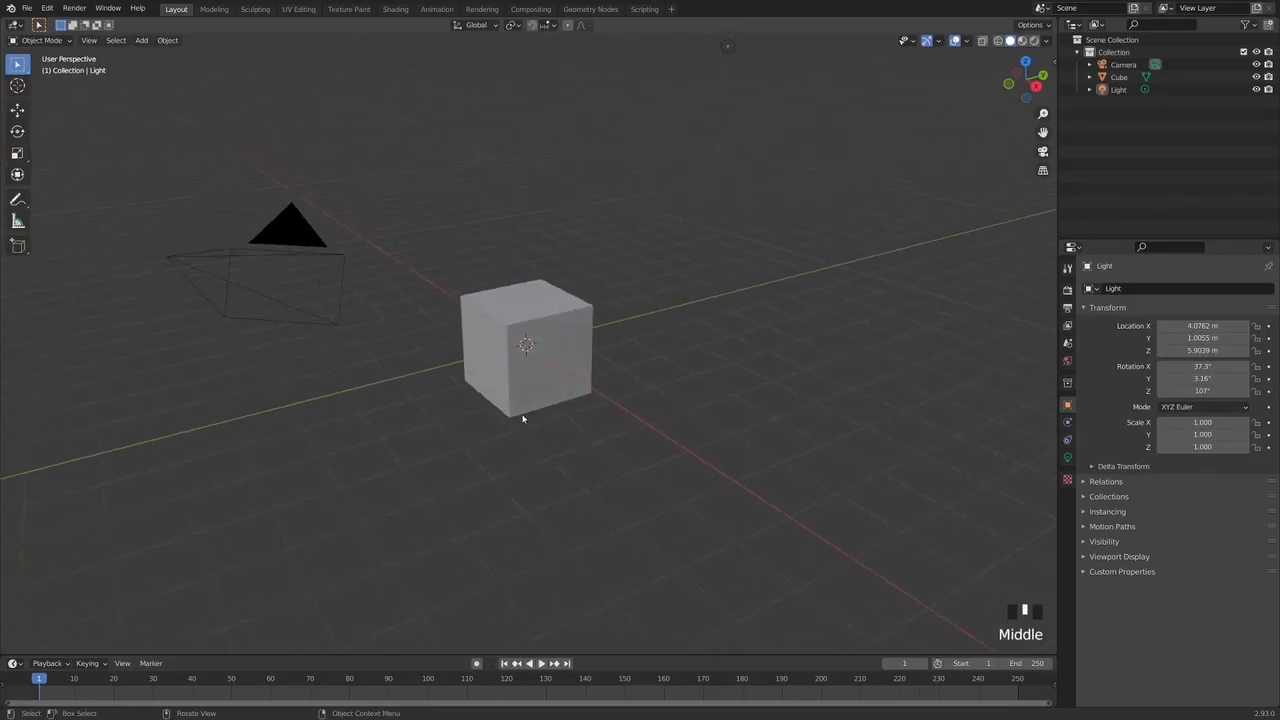
pyautogui.moveTo(1024, 82); pyautogui.dragTo(948, 118)
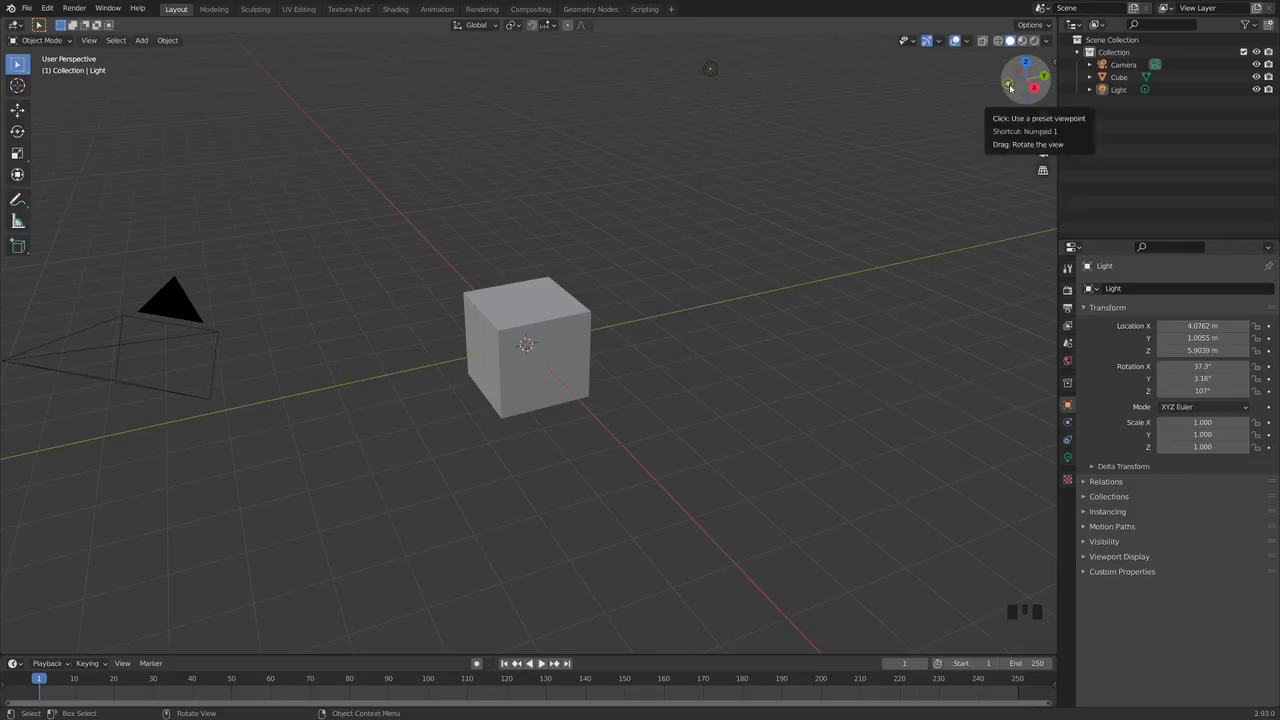
# - Look at the scene from the front, from the top and through the active camera, and return to a free perspective view
pyautogui.click(1010, 87)
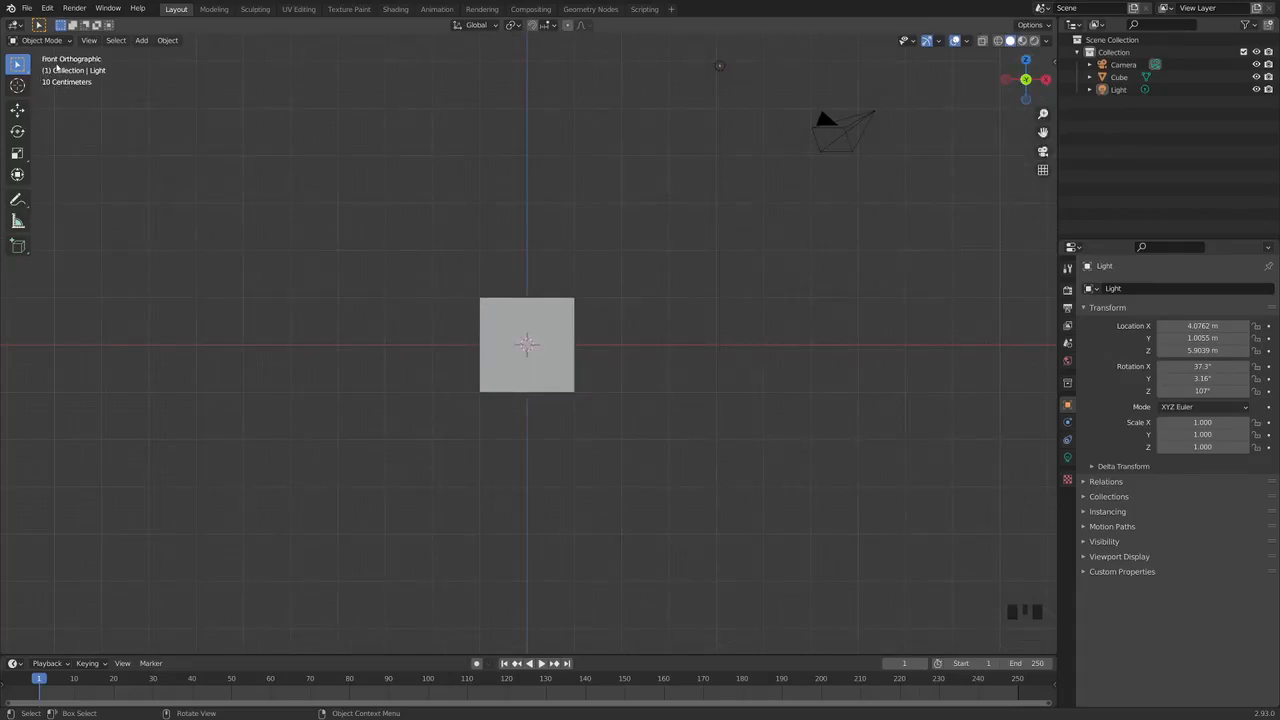
pyautogui.click(1025, 60)
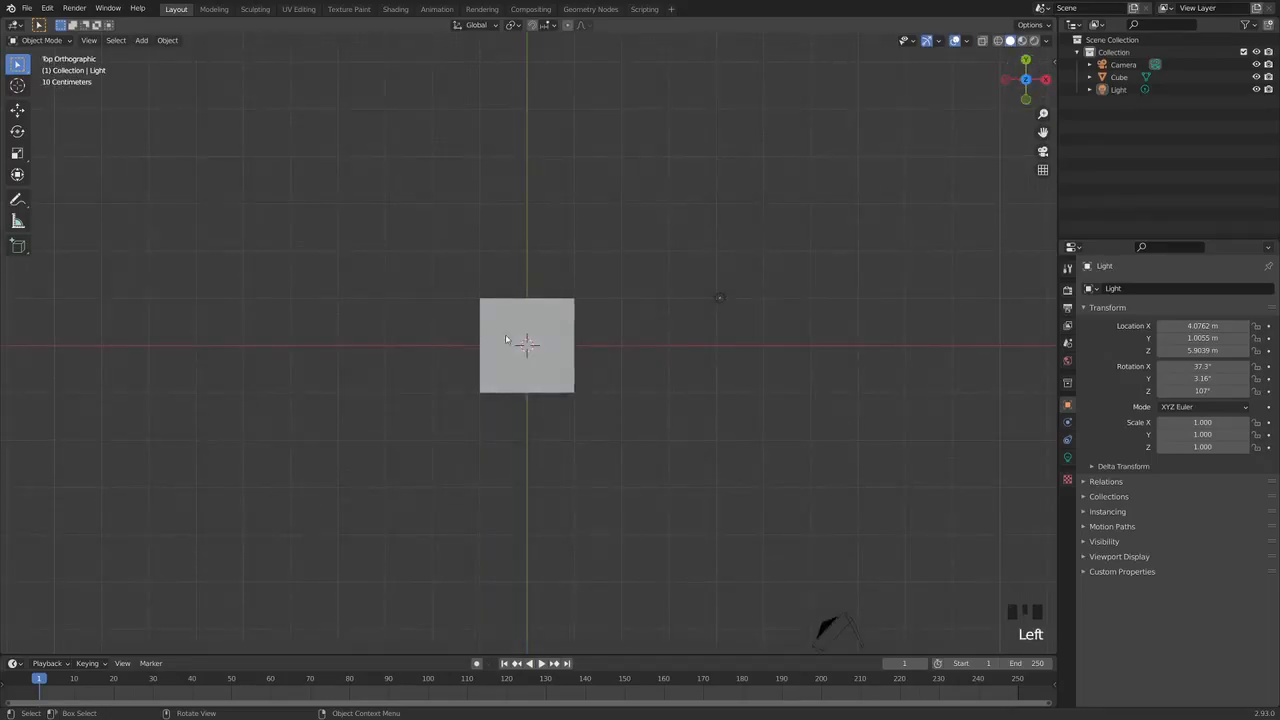
pyautogui.moveTo(1026, 80)
pyautogui.mouseDown()
pyautogui.moveTo(1012, 108)
pyautogui.moveTo(984, 80)
pyautogui.moveTo(1009, 75)
pyautogui.mouseUp()
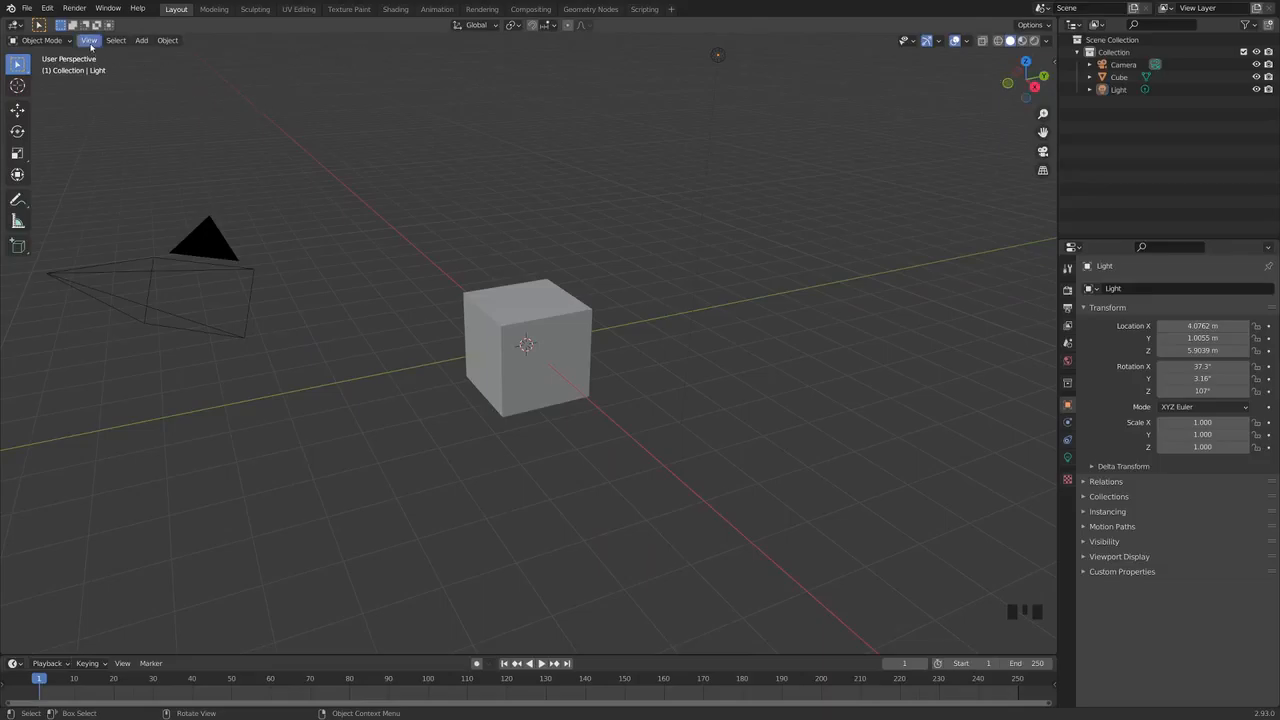
pyautogui.click(89, 41)
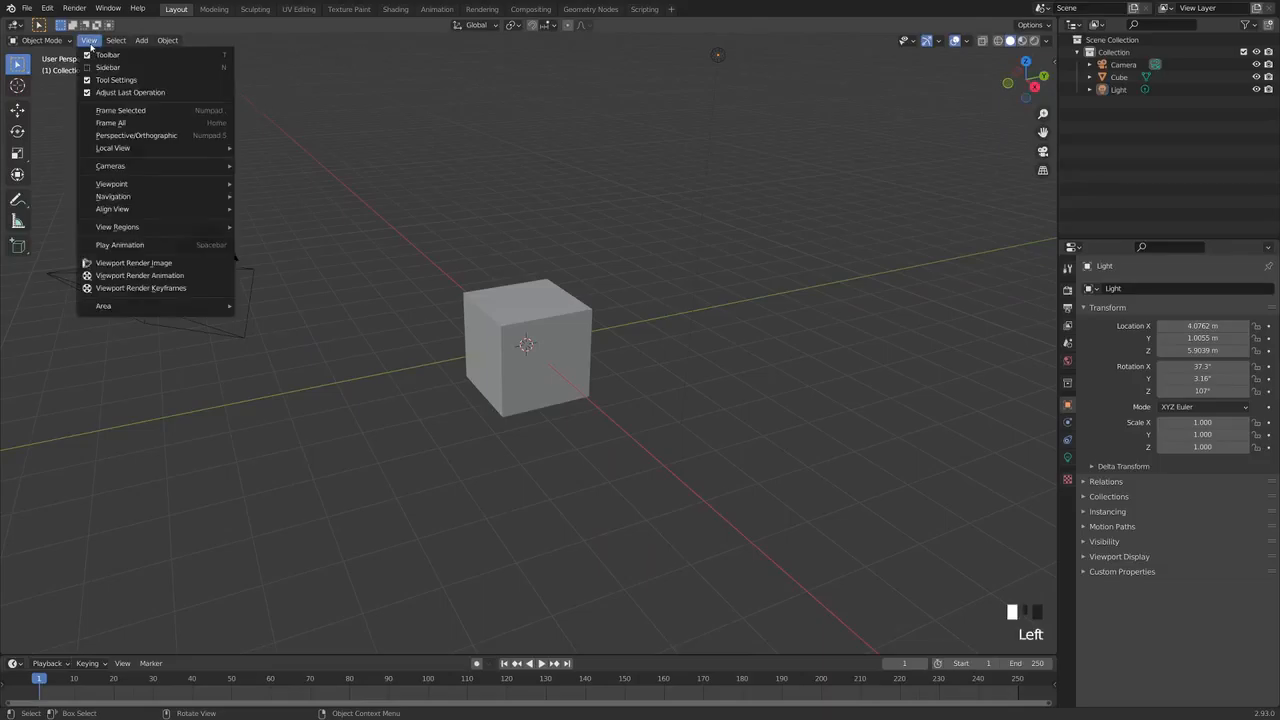
pyautogui.moveTo(143, 187)
pyautogui.moveTo(225, 170)
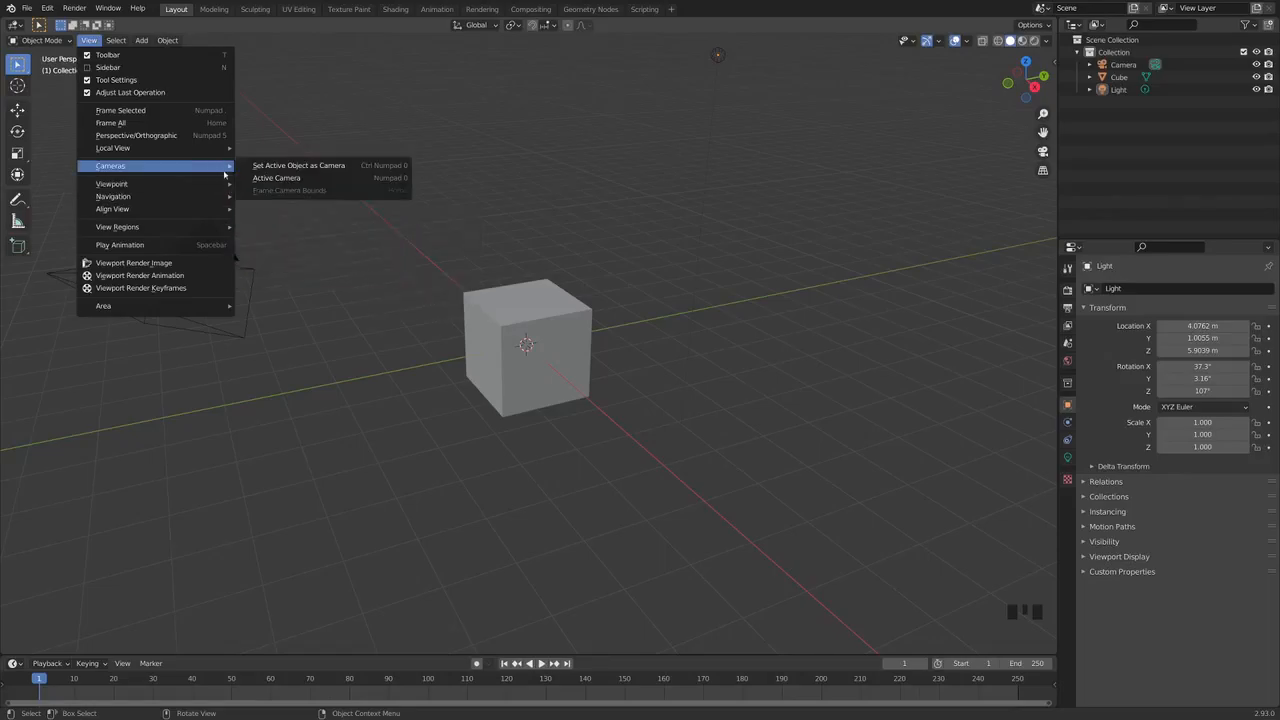
pyautogui.click(285, 178)
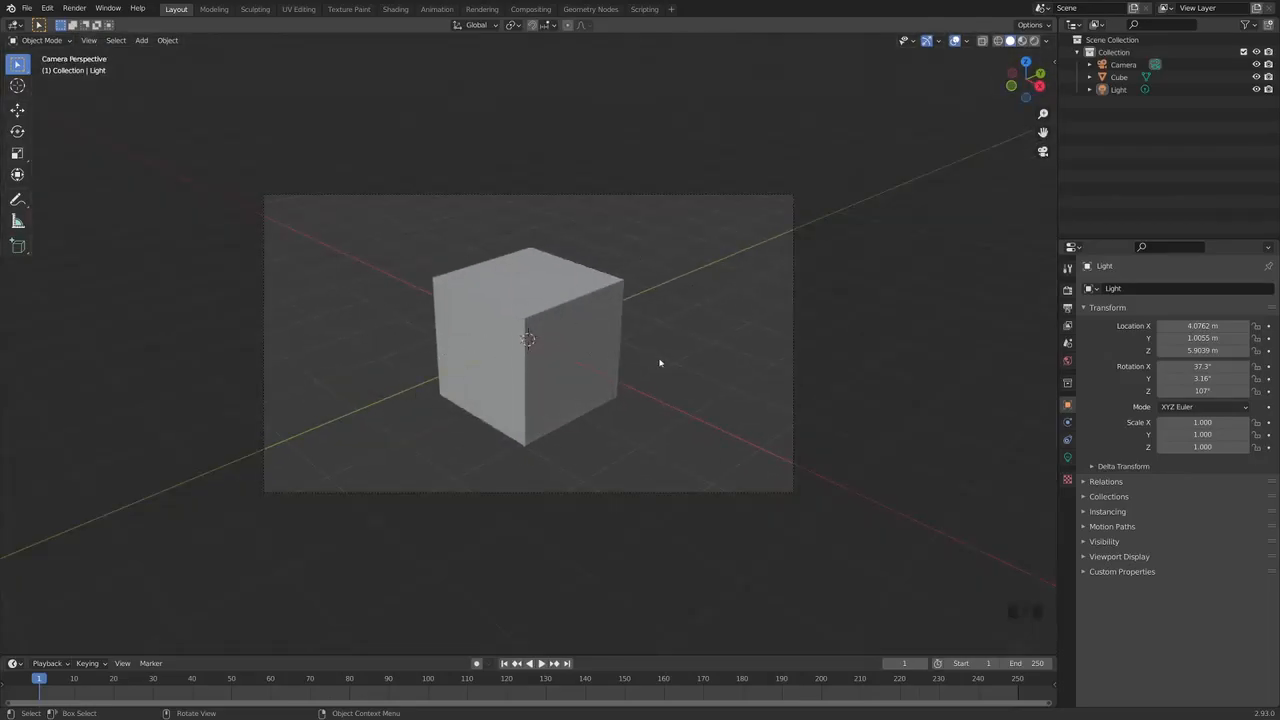
pyautogui.moveTo(677, 338); pyautogui.dragTo(631, 340, button='middle')
pyautogui.scroll(-4, 629, 340)
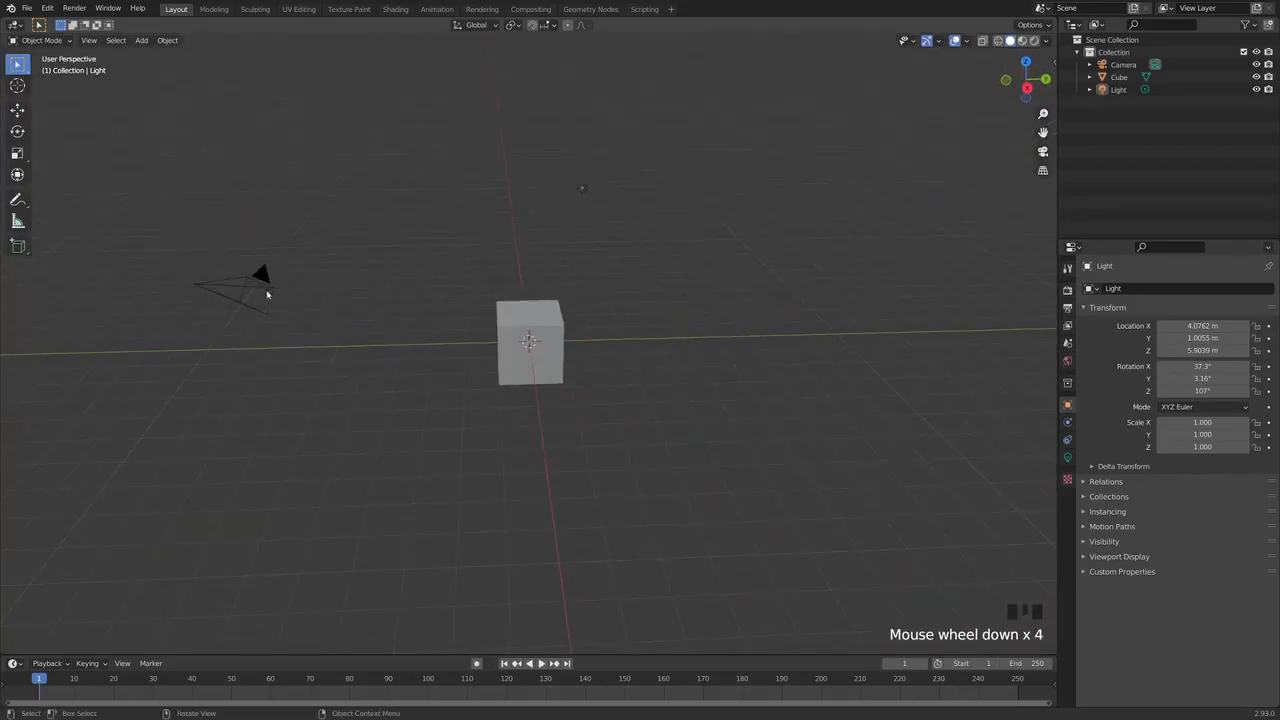
pyautogui.click(272, 298)
pyautogui.press('g')
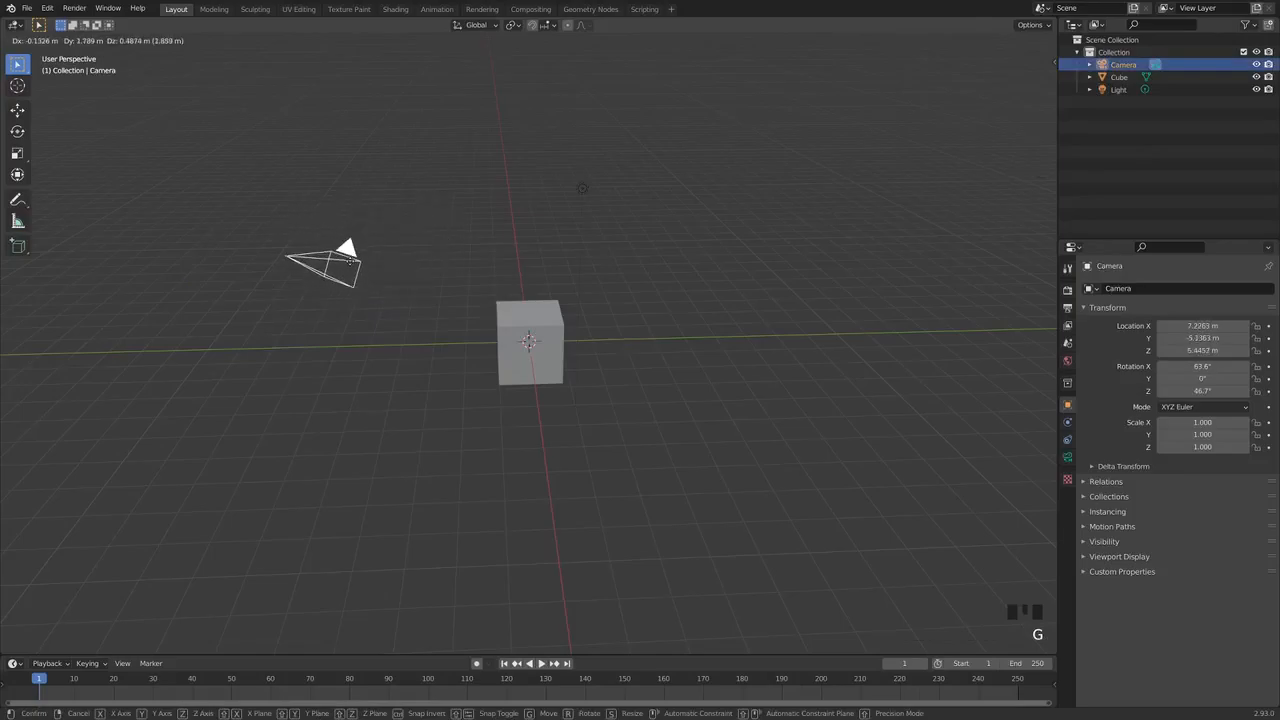
pyautogui.rightClick(354, 263)
pyautogui.moveTo(423, 307); pyautogui.dragTo(454, 308, button='middle')
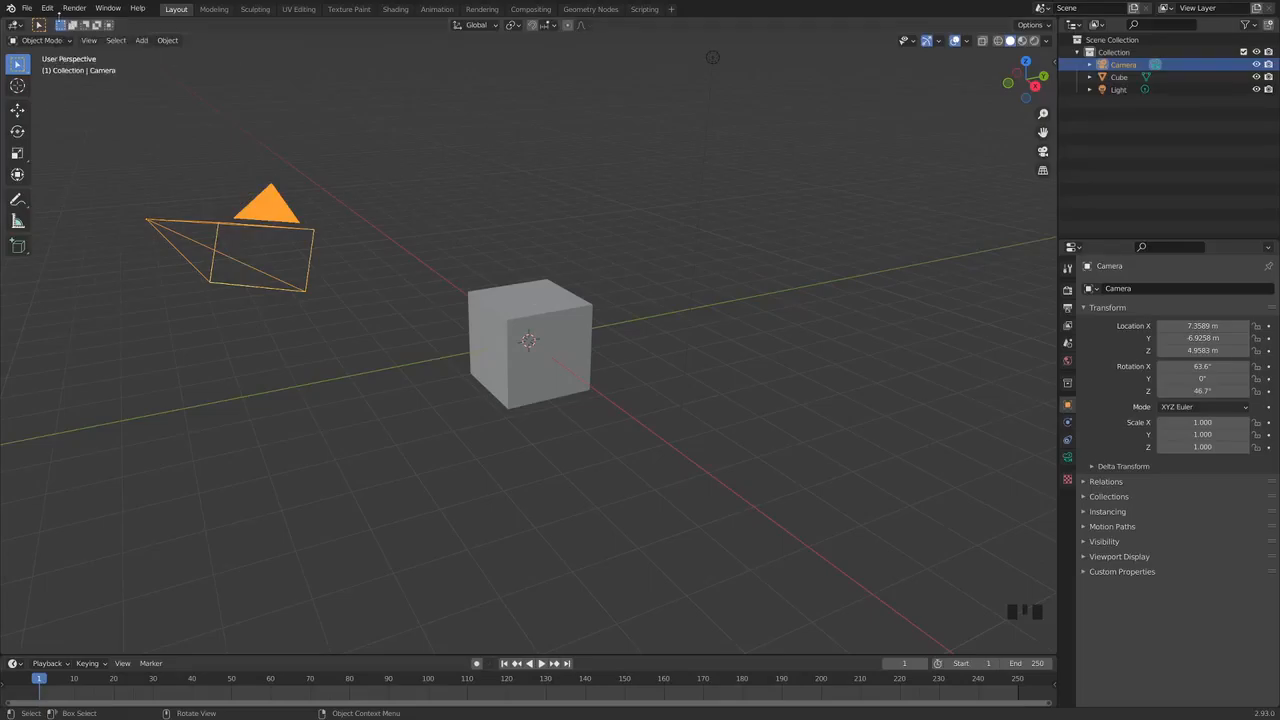
# - In the keymap preferences, enable Select All Toggles and Tab for Pie Menu, and set the spacebar action to Search
pyautogui.click(48, 9)
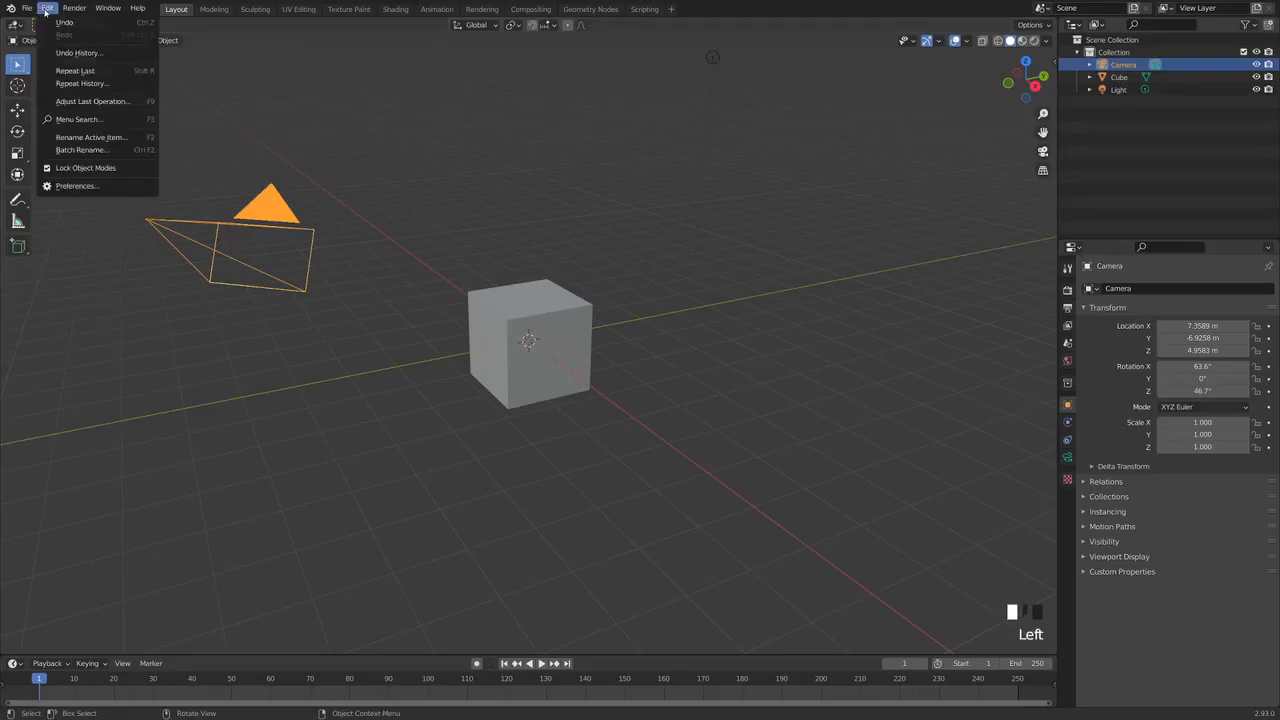
pyautogui.click(93, 186)
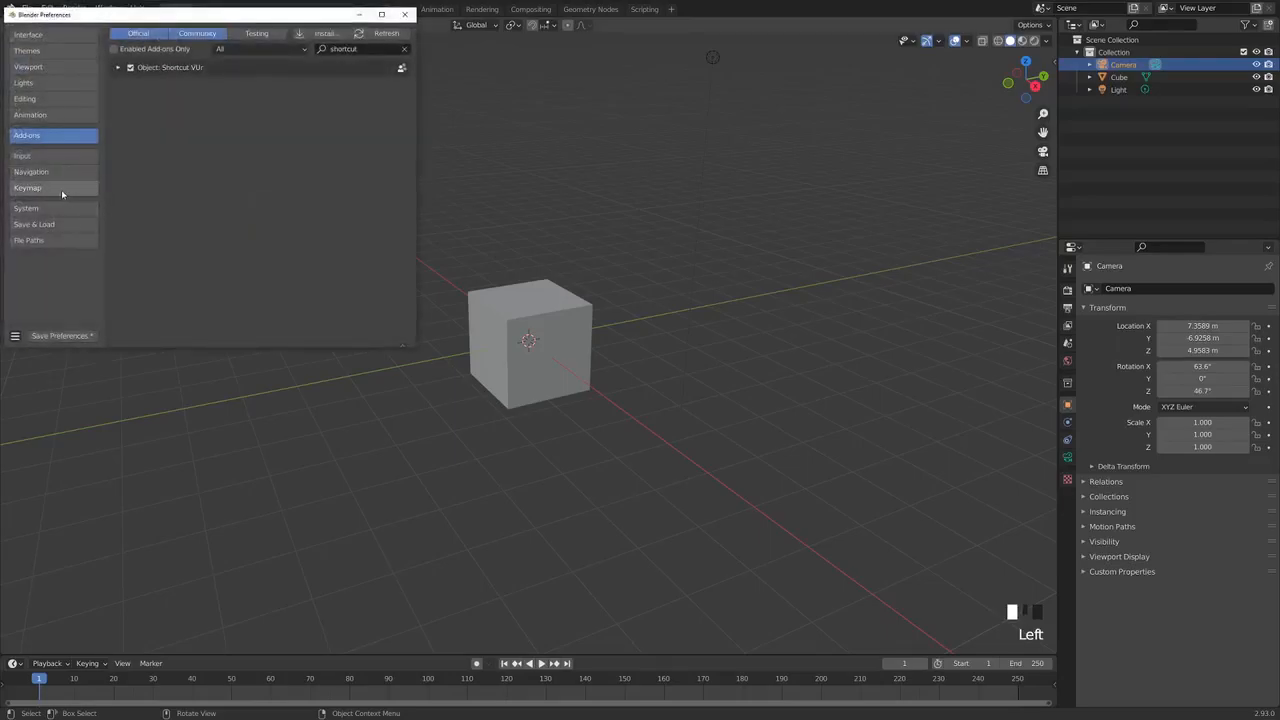
pyautogui.click(61, 189)
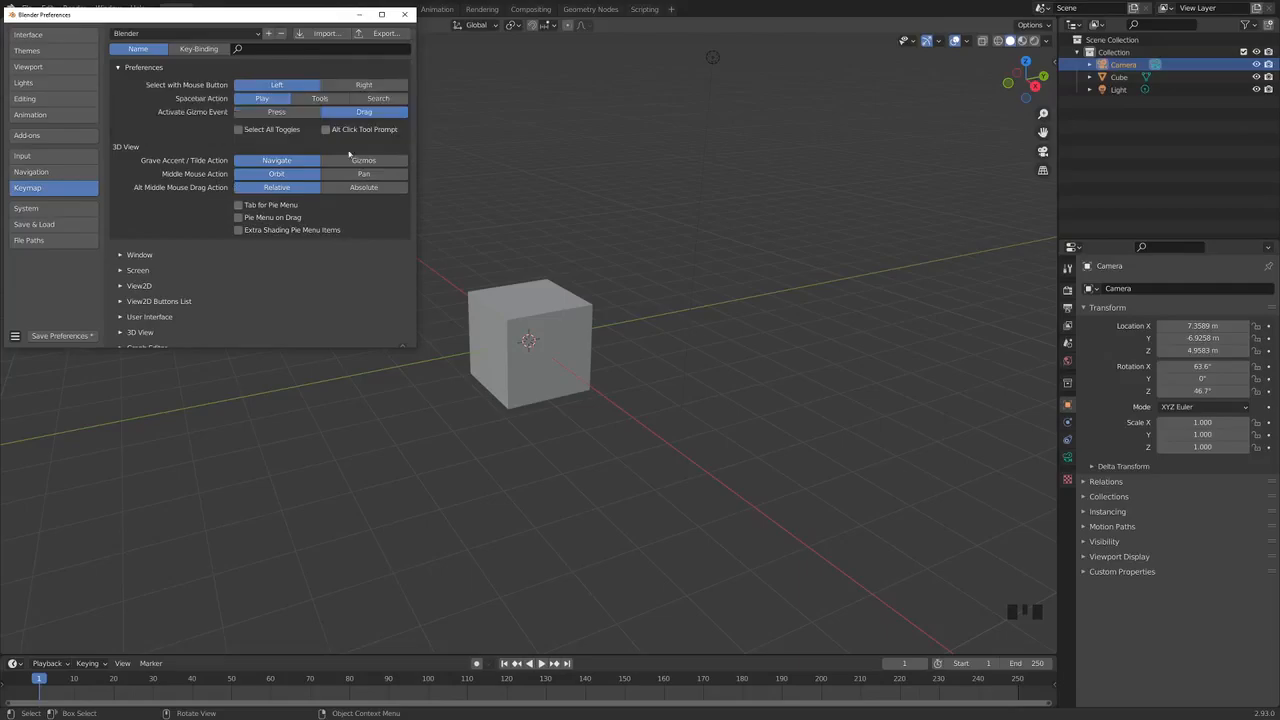
pyautogui.click(240, 129)
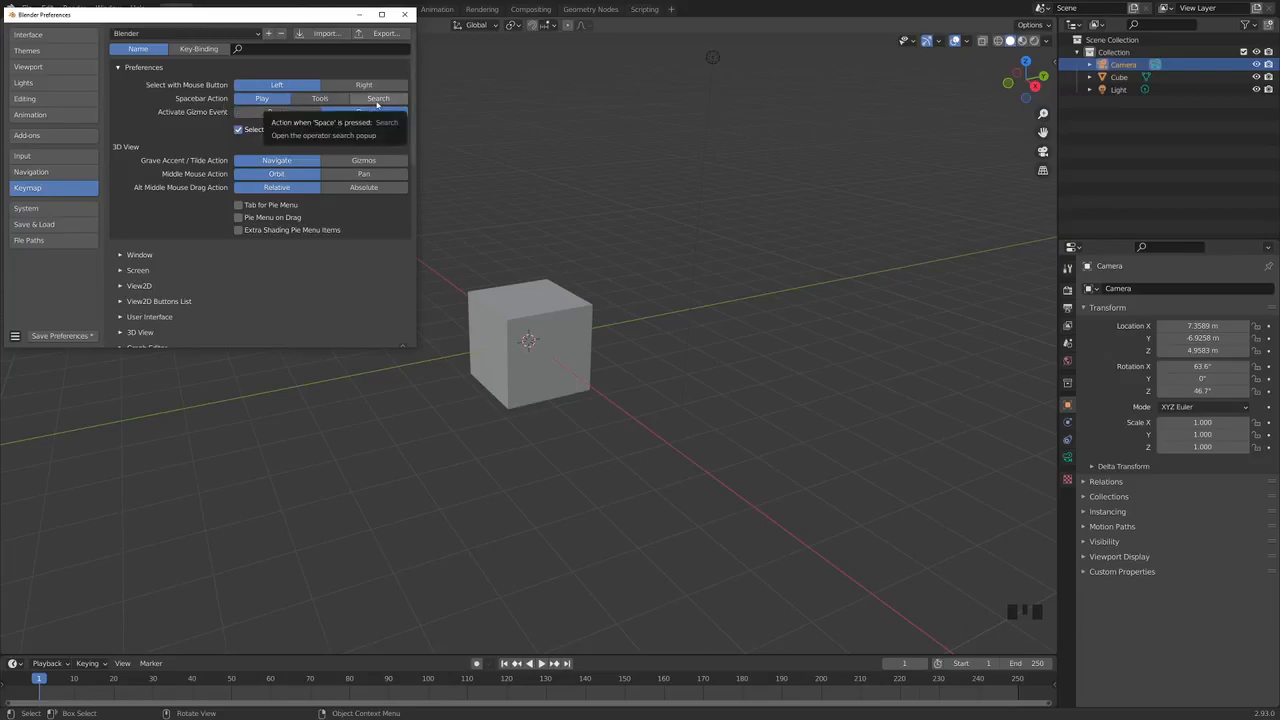
pyautogui.click(378, 101)
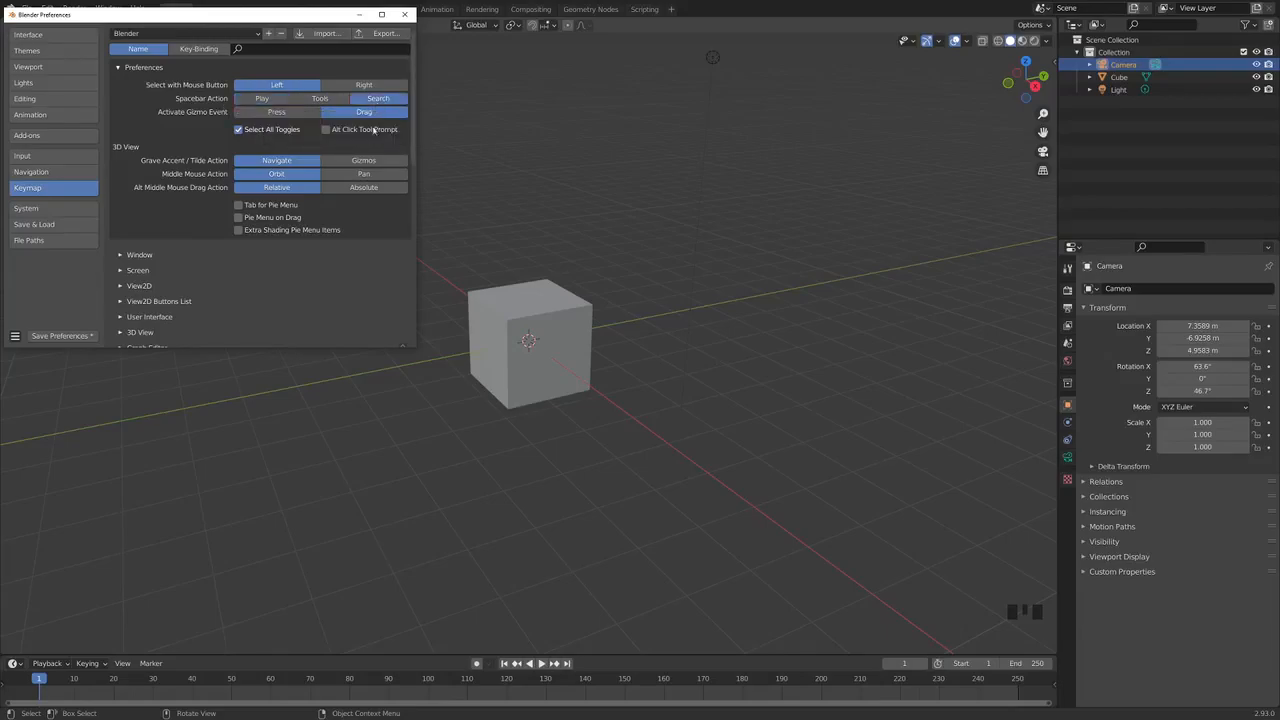
pyautogui.click(285, 205)
pyautogui.click(409, 14)
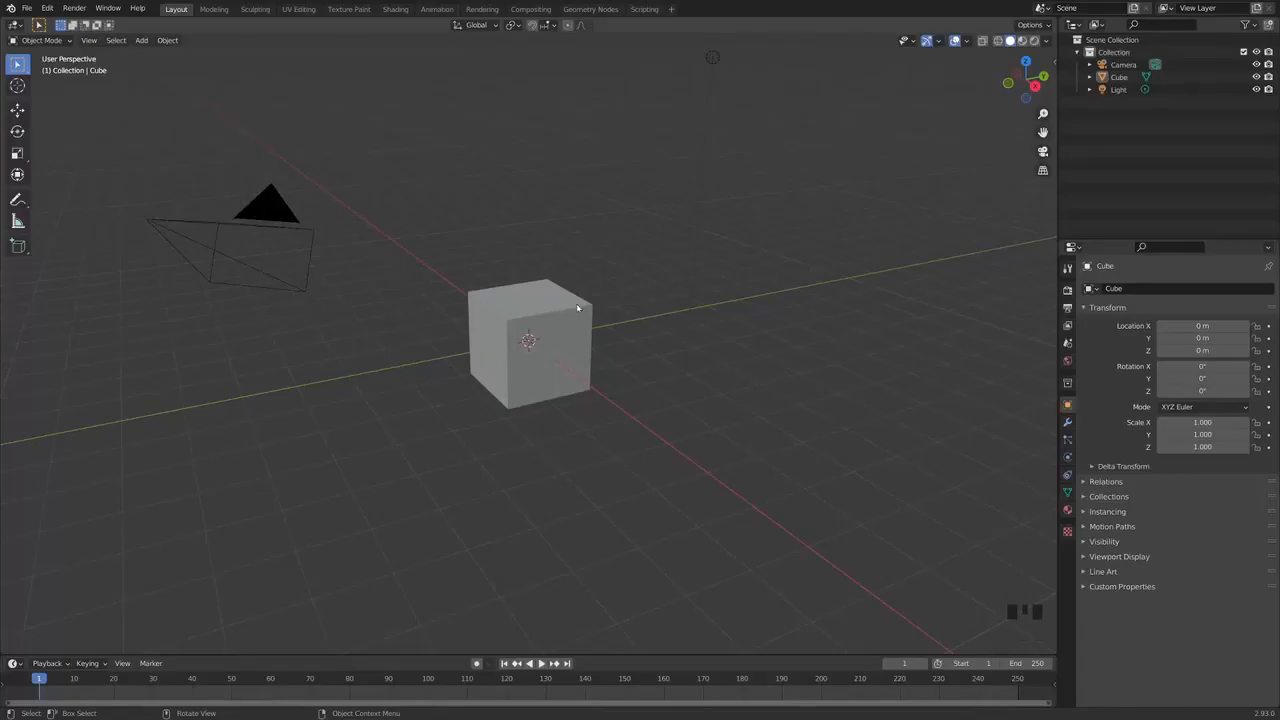
# - Select the cube and try to shift it along several axes and upward with the Move tool
pyautogui.click(515, 313)
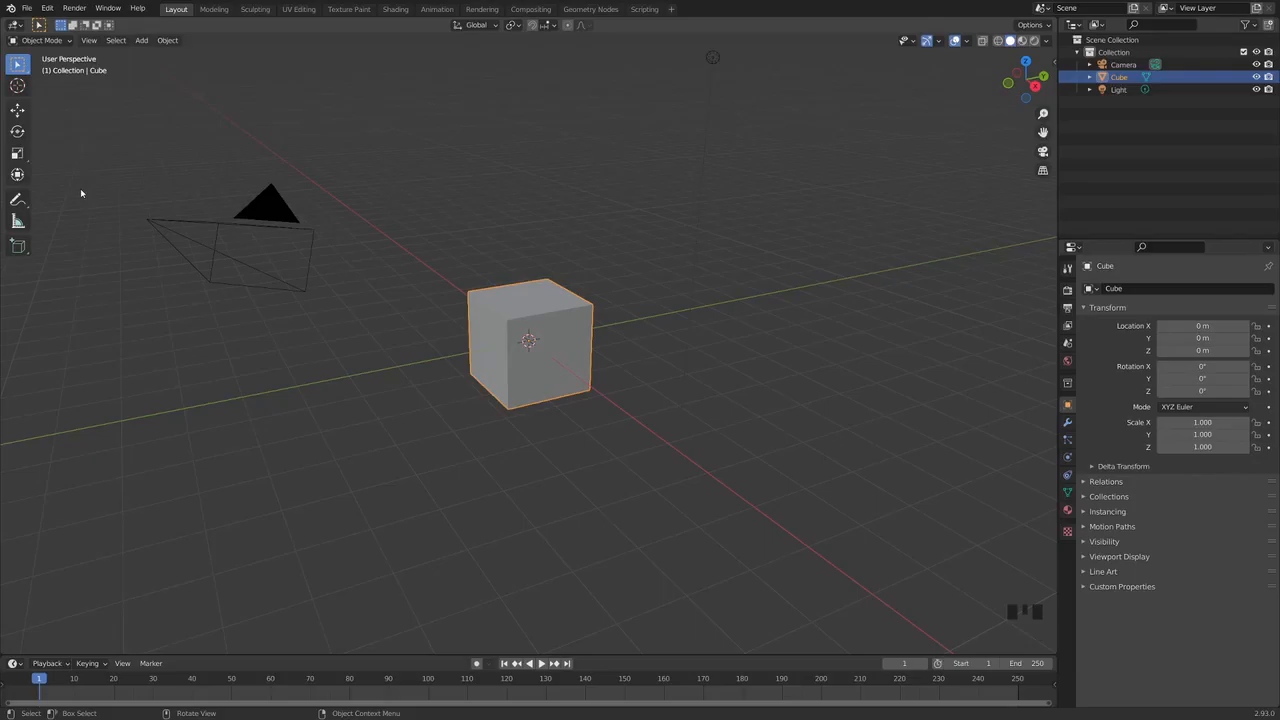
pyautogui.press('t')
pyautogui.press('t')
pyautogui.click(17, 110)
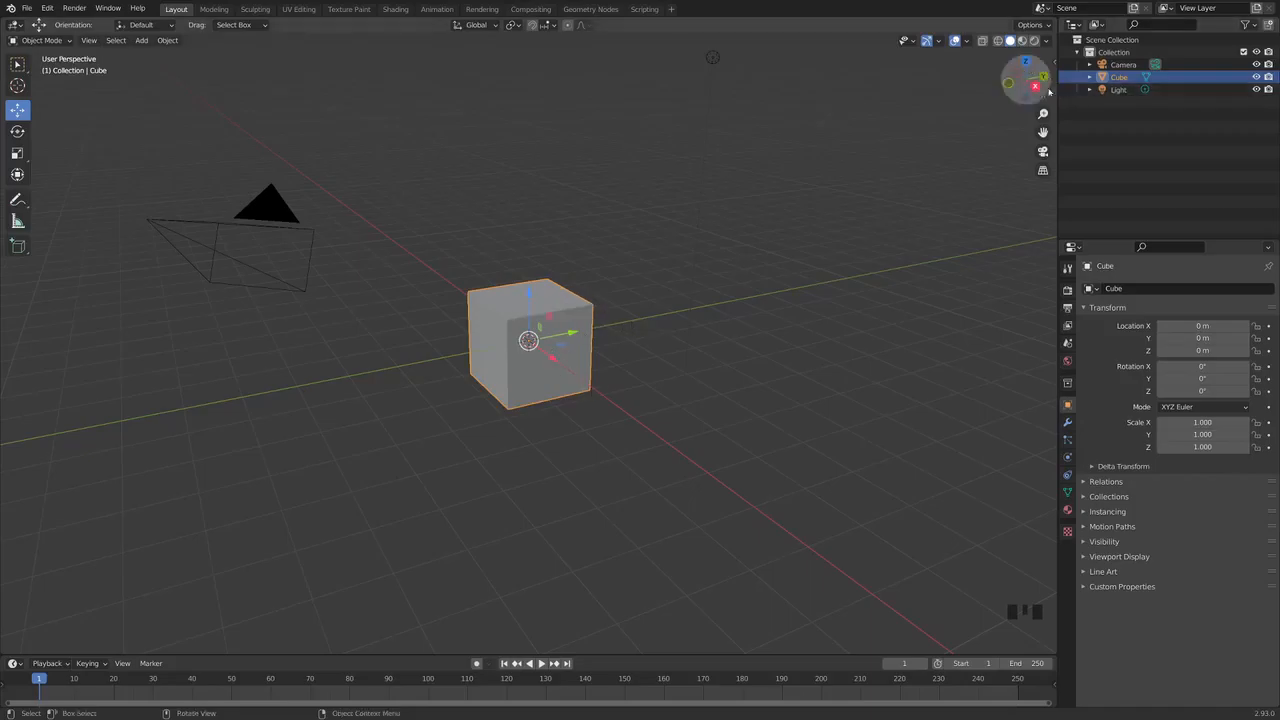
pyautogui.moveTo(572, 333); pyautogui.dragTo(555, 310)
pyautogui.moveTo(794, 343); pyautogui.dragTo(617, 343, button='middle')
pyautogui.moveTo(562, 322); pyautogui.dragTo(566, 284)
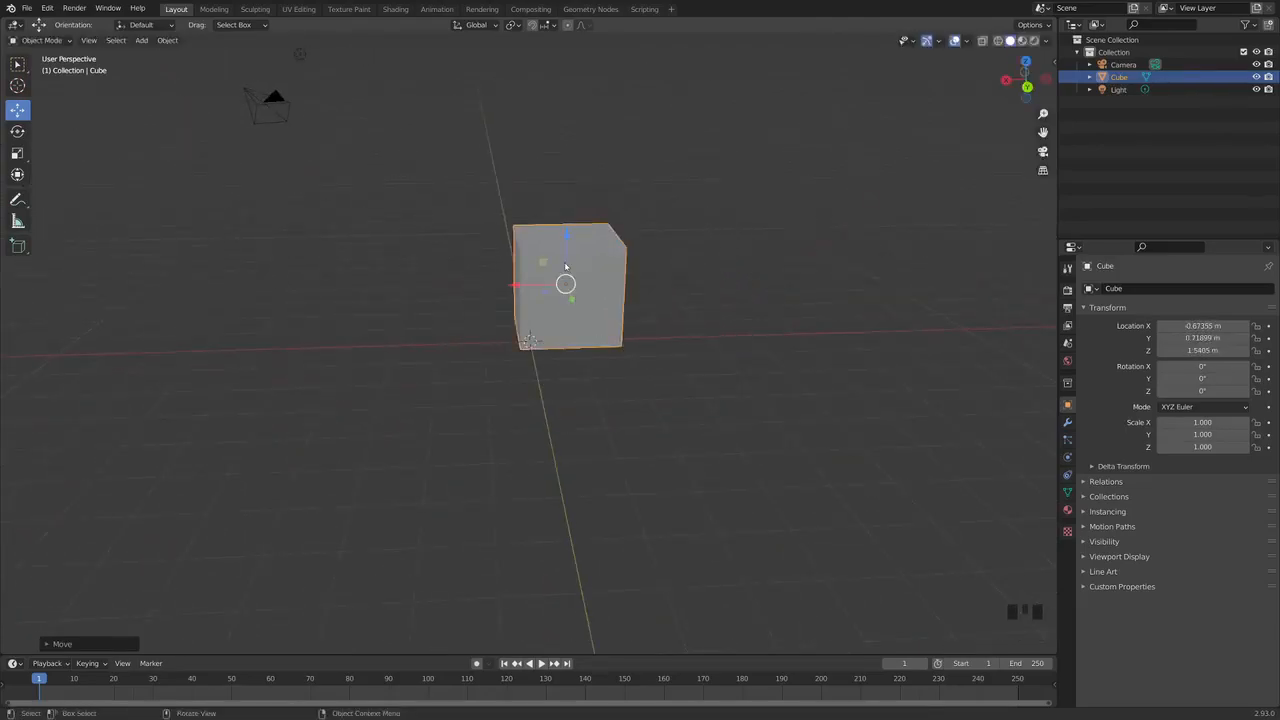
pyautogui.moveTo(547, 268); pyautogui.dragTo(500, 149)
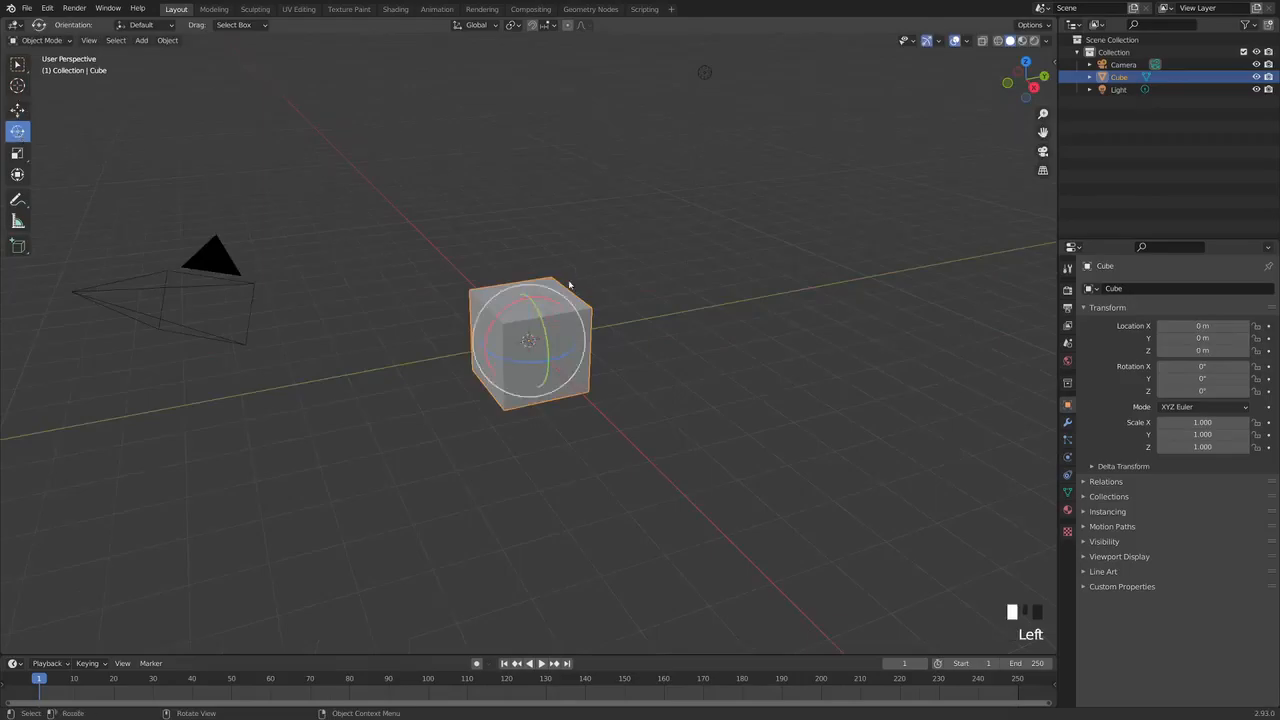
# - Rotate the cube freely to about -15.6°, 3.05° and 43.8°, and scale it to about 3.248, 3.112 and 1.204
pyautogui.moveTo(544, 322); pyautogui.dragTo(502, 312)
pyautogui.moveTo(498, 369); pyautogui.dragTo(548, 379)
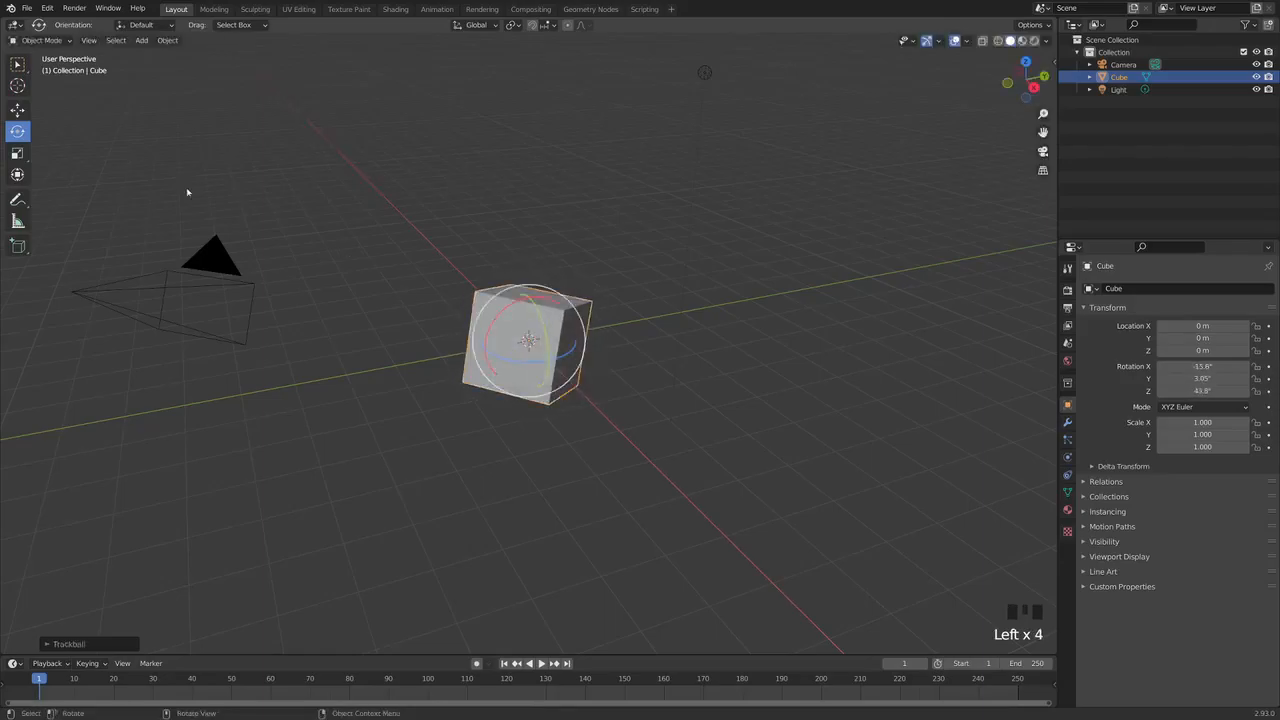
pyautogui.click(17, 155)
pyautogui.moveTo(584, 336); pyautogui.dragTo(656, 326)
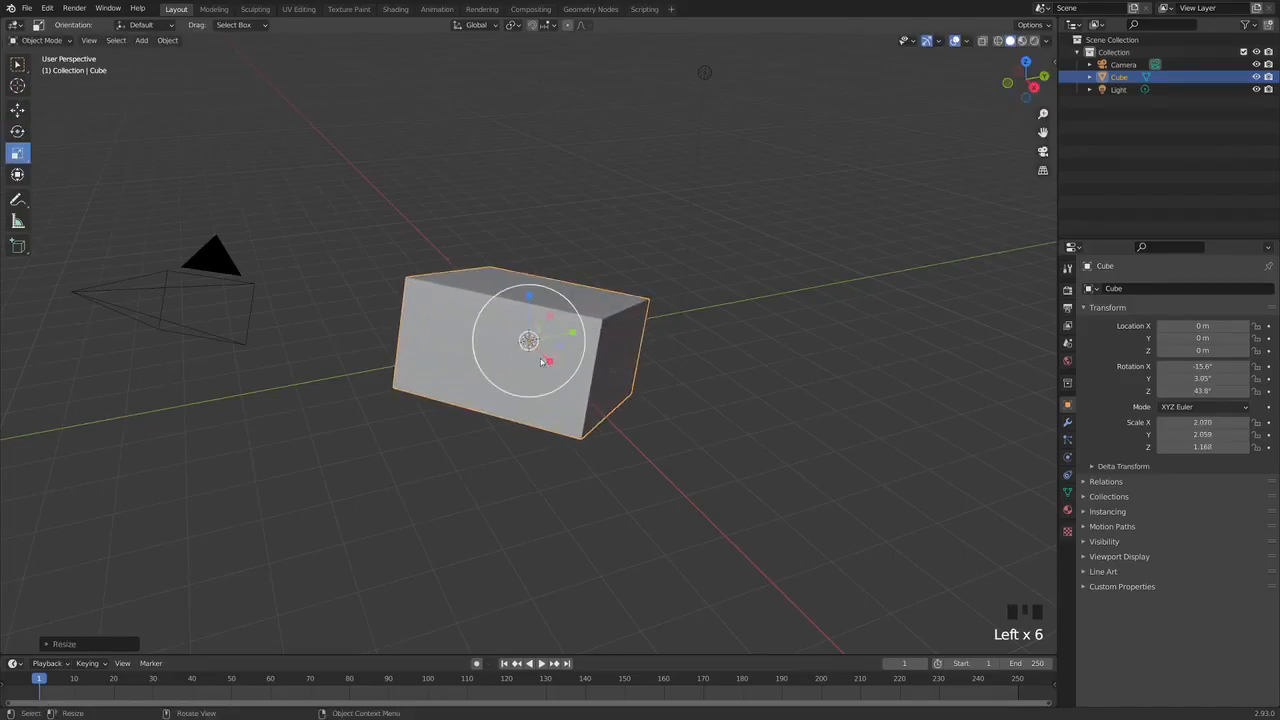
pyautogui.moveTo(537, 351)
pyautogui.mouseDown()
pyautogui.moveTo(557, 367)
pyautogui.moveTo(529, 340)
pyautogui.moveTo(555, 333)
pyautogui.mouseUp()
pyautogui.click(446, 449)
# - Delete the cube and add a UV sphere mesh at the world origin
pyautogui.click(437, 372)
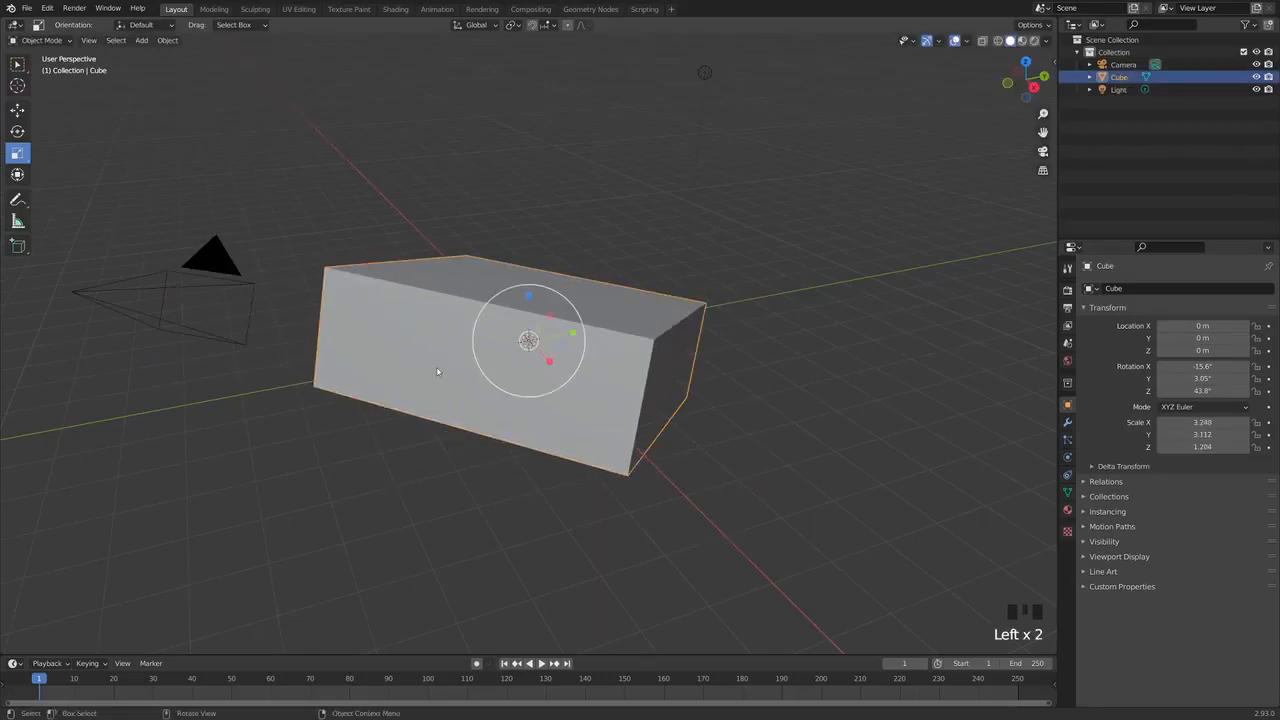
pyautogui.press('Delete')
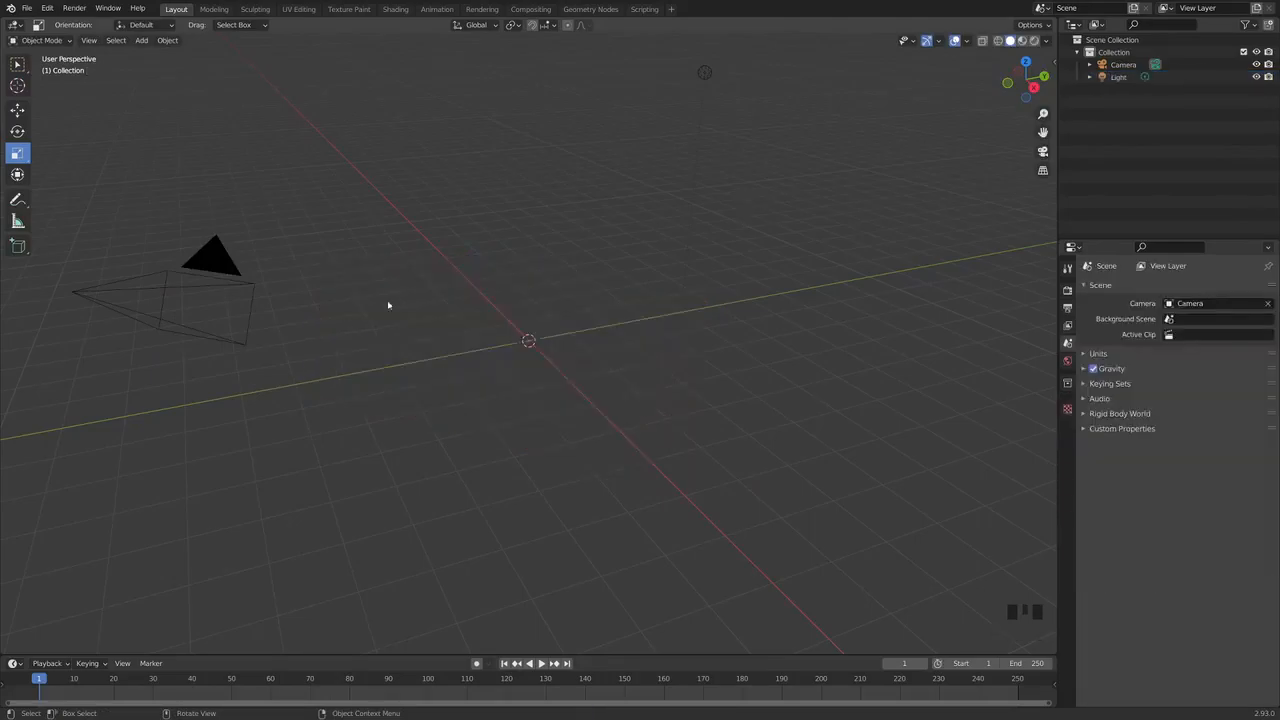
pyautogui.click(142, 41)
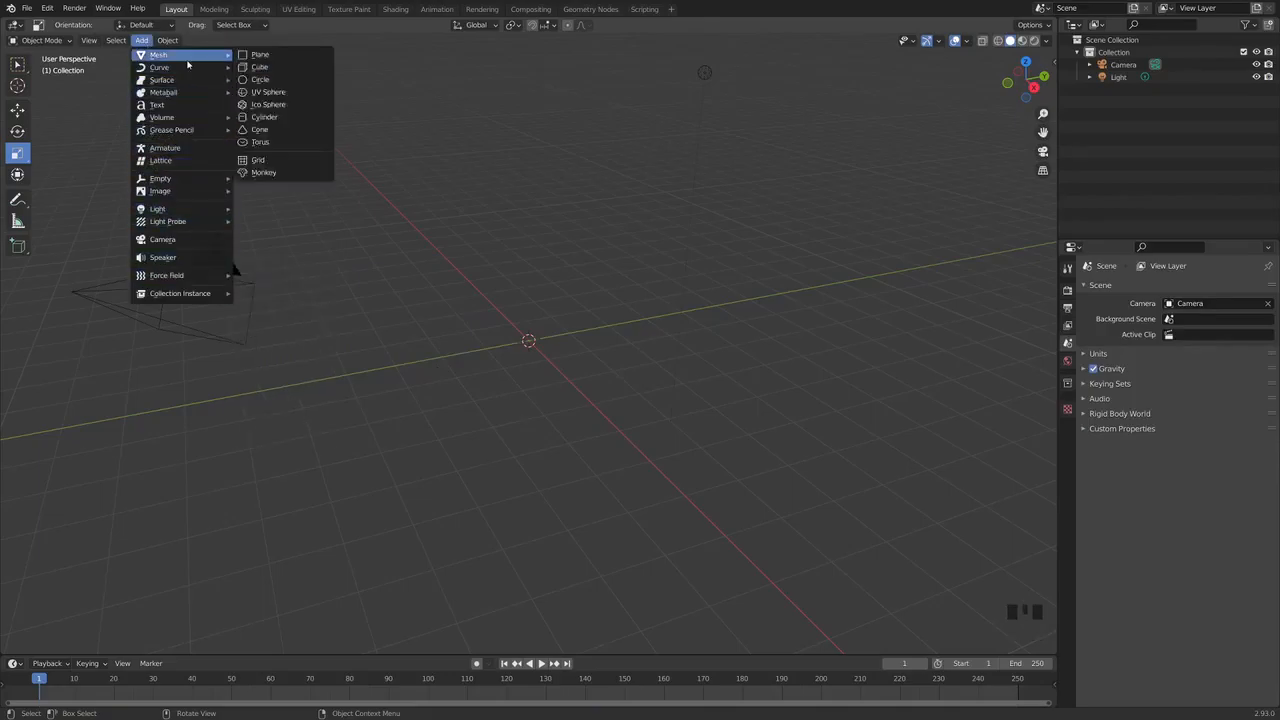
pyautogui.moveTo(203, 63)
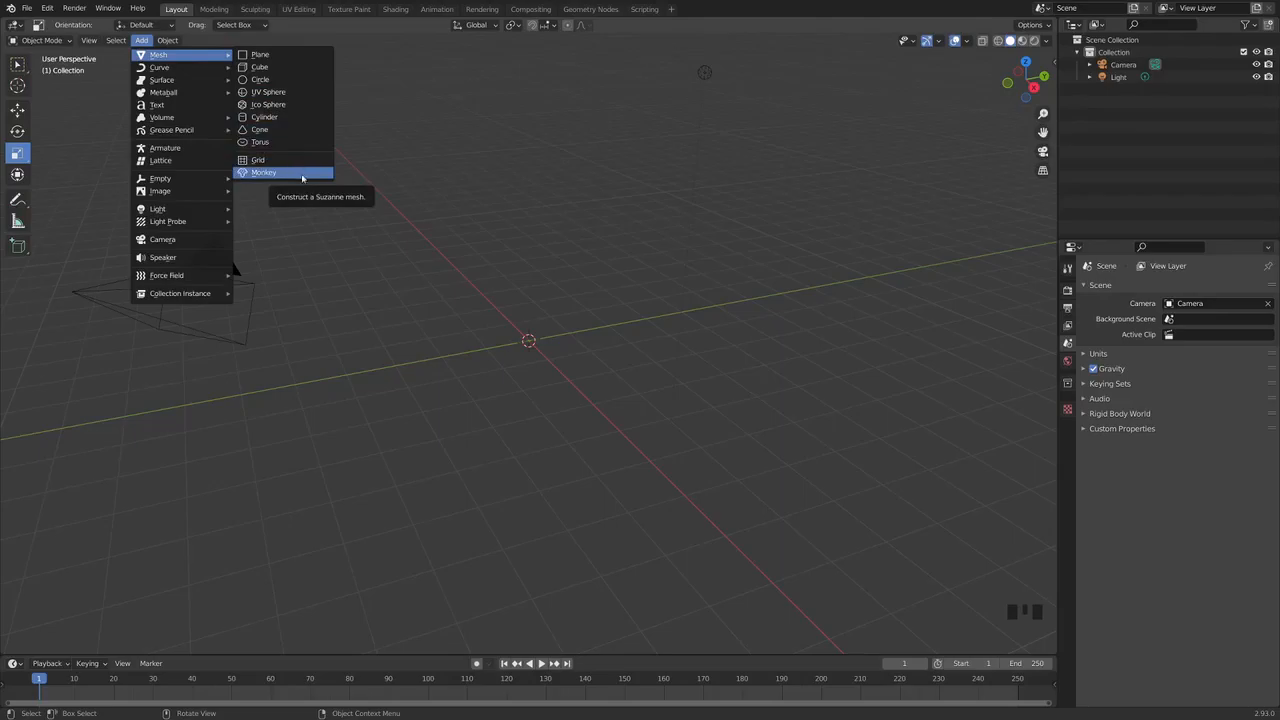
pyautogui.click(290, 97)
pyautogui.moveTo(374, 437); pyautogui.dragTo(380, 434, button='middle')
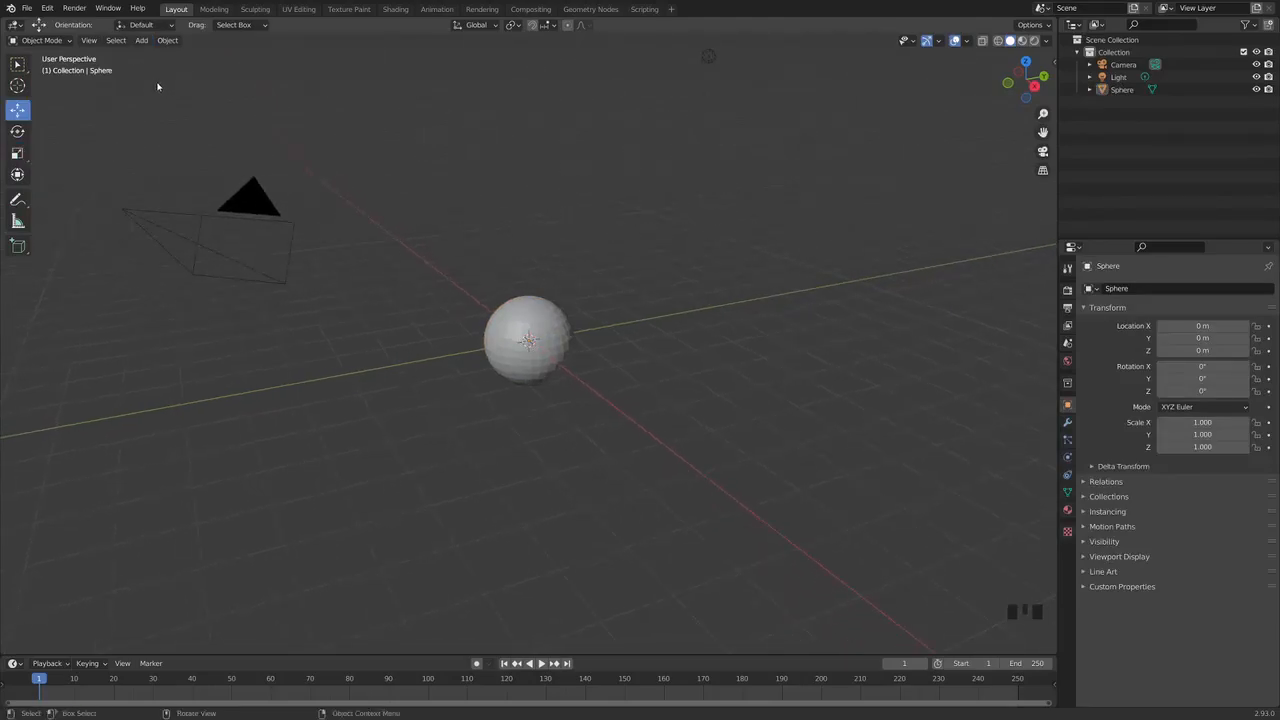
# - Box-select the camera, light and sphere together, and clear the selection
pyautogui.moveTo(138, 74); pyautogui.dragTo(784, 506)
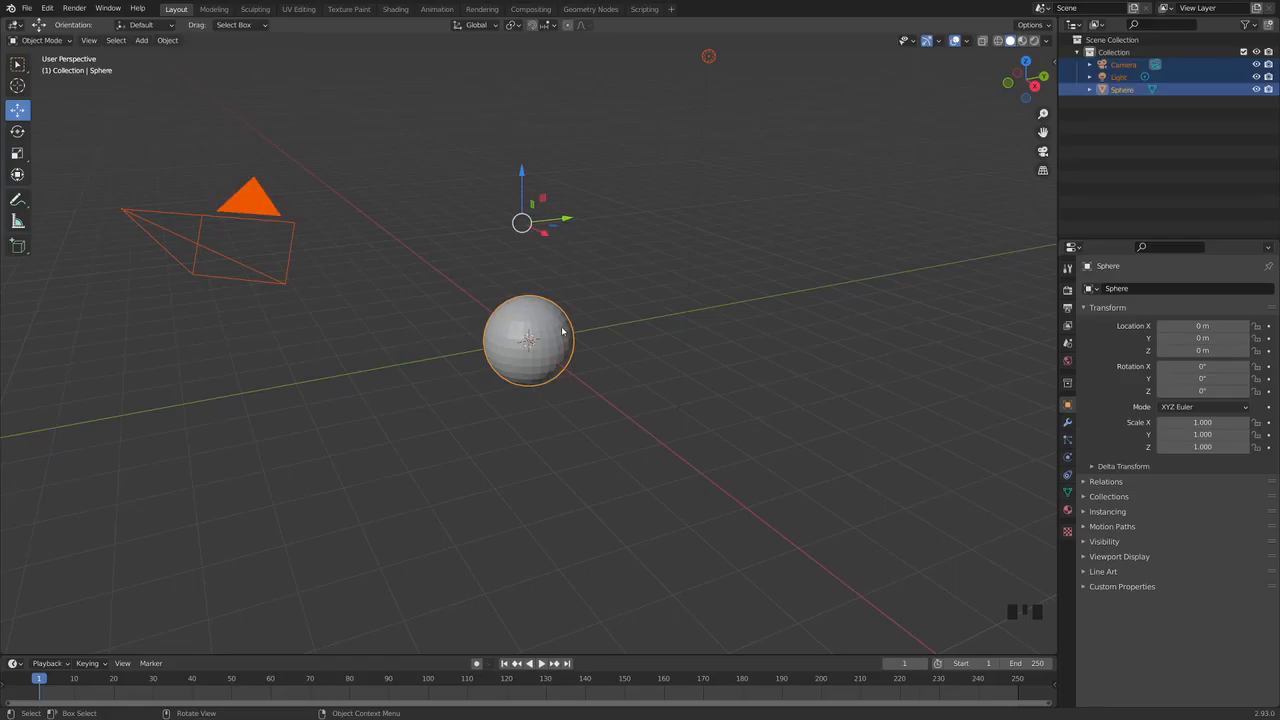
pyautogui.click(478, 332)
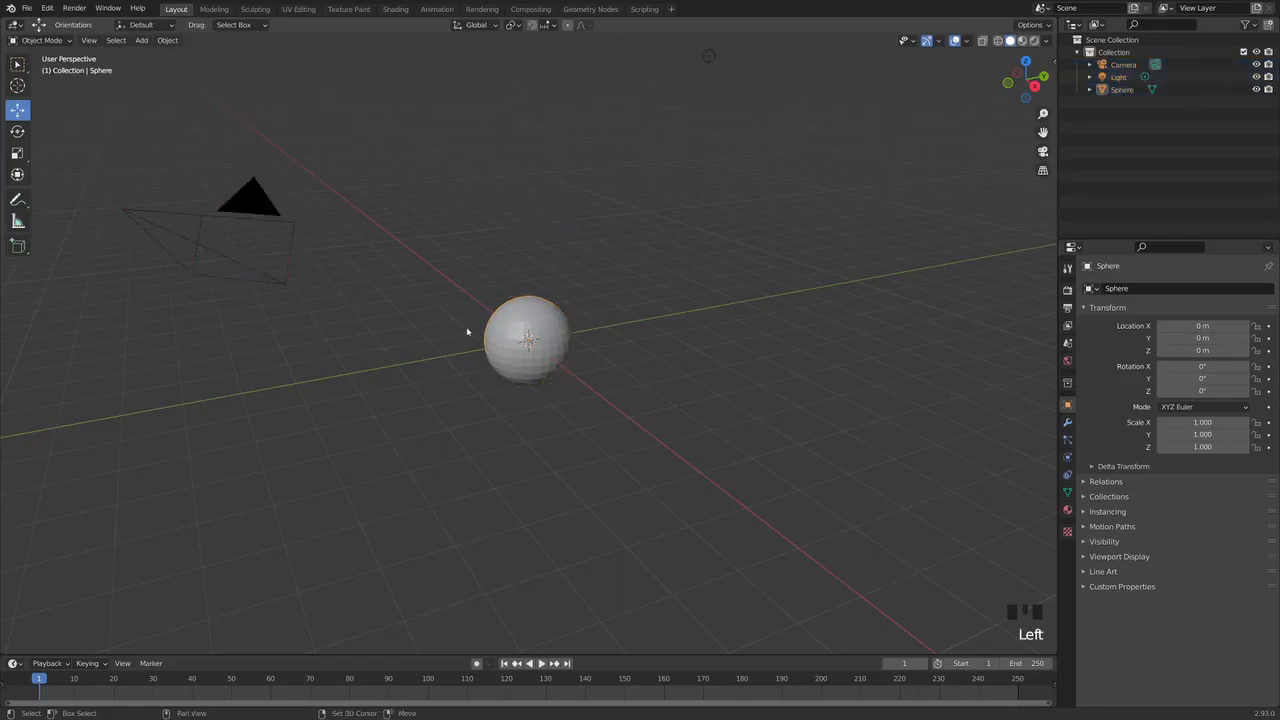
# - Add a cube mesh at the world origin and raise it along Z to about 2.83 m, above the sphere
pyautogui.click(141, 40)
pyautogui.moveTo(163, 66)
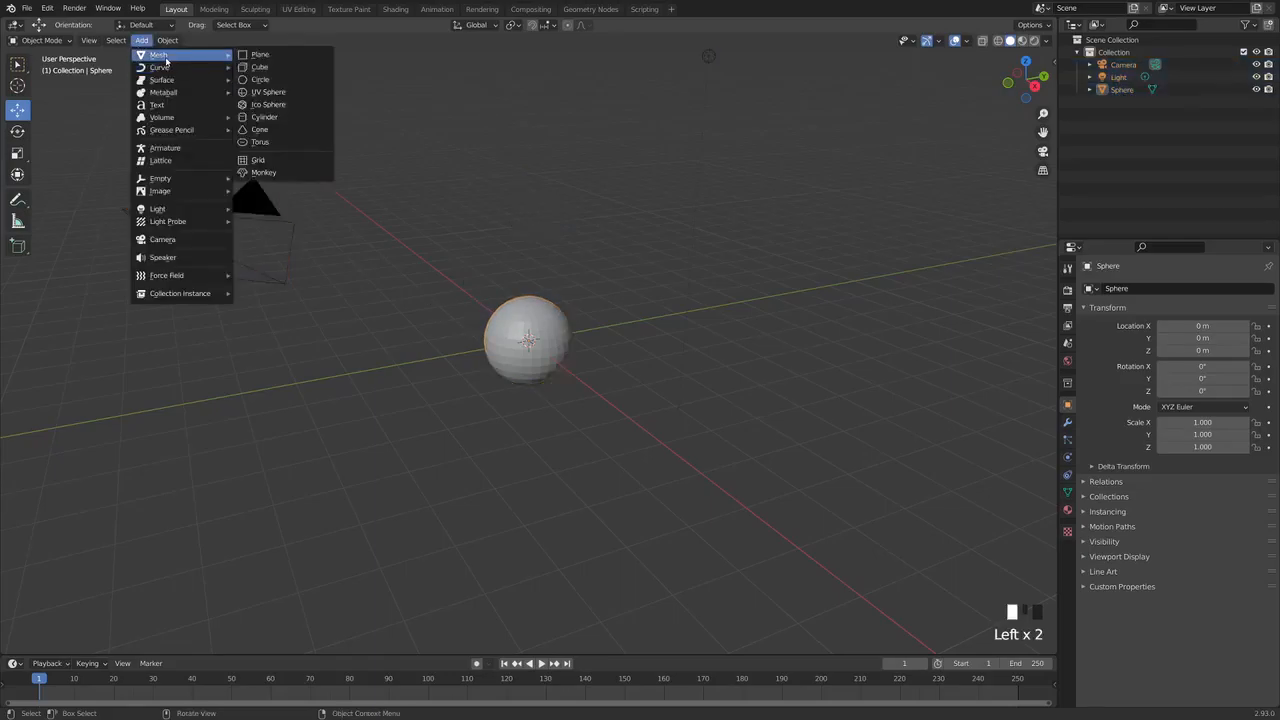
pyautogui.click(262, 66)
pyautogui.moveTo(526, 299); pyautogui.dragTo(529, 175)
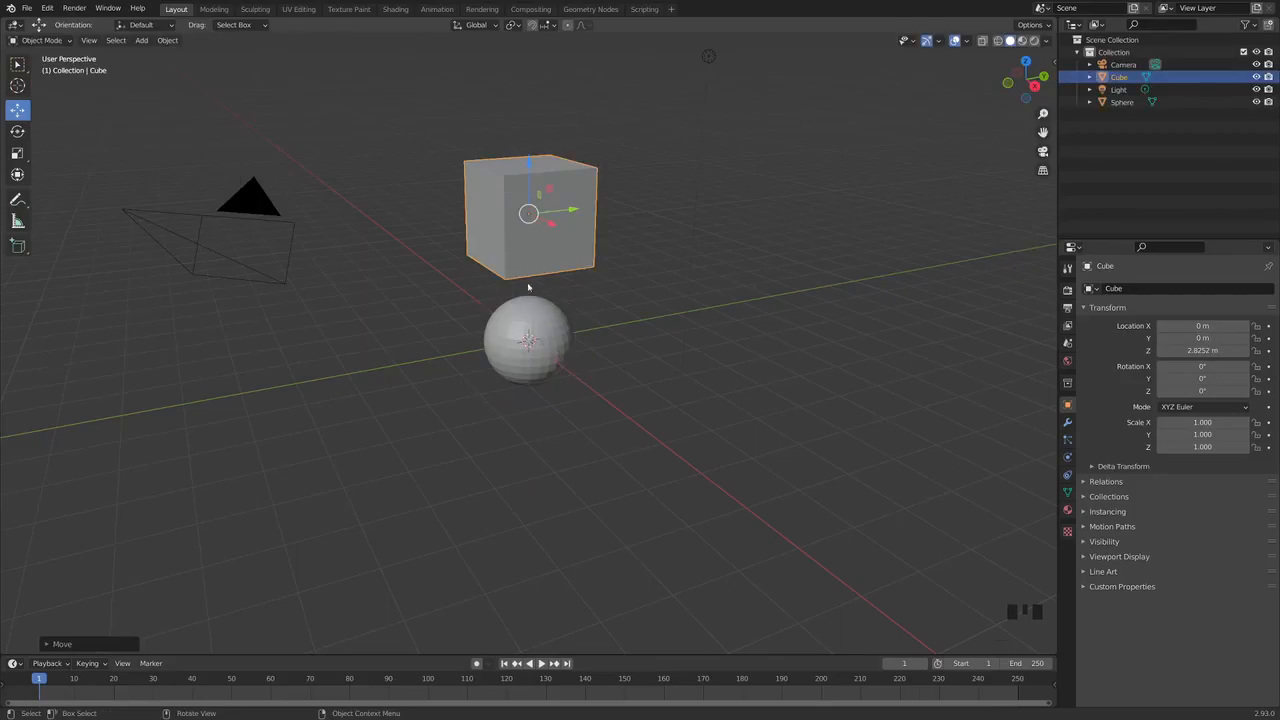
# - Parent the cube to the sphere with Object (Keep Transform), and undo a trial move of the sphere
pyautogui.keyDown('shift'); pyautogui.click(561, 327); pyautogui.keyUp('shift')
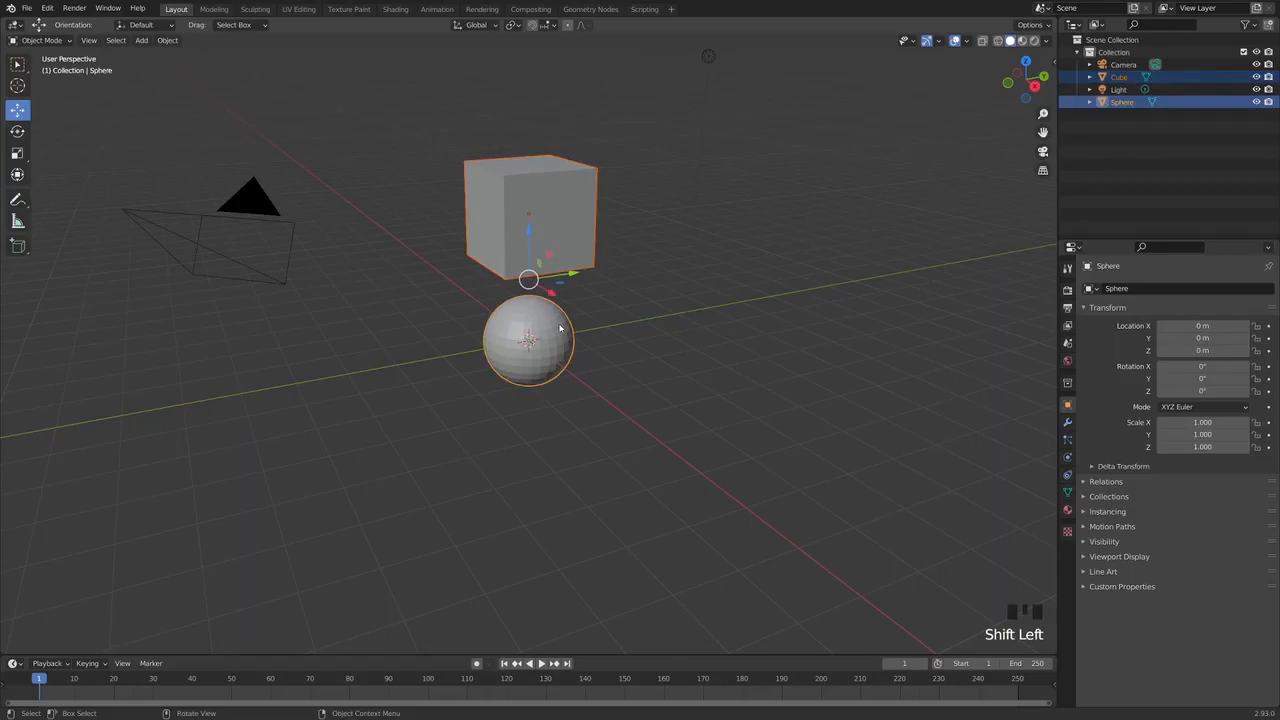
pyautogui.hotkey('ctrl', 'p')
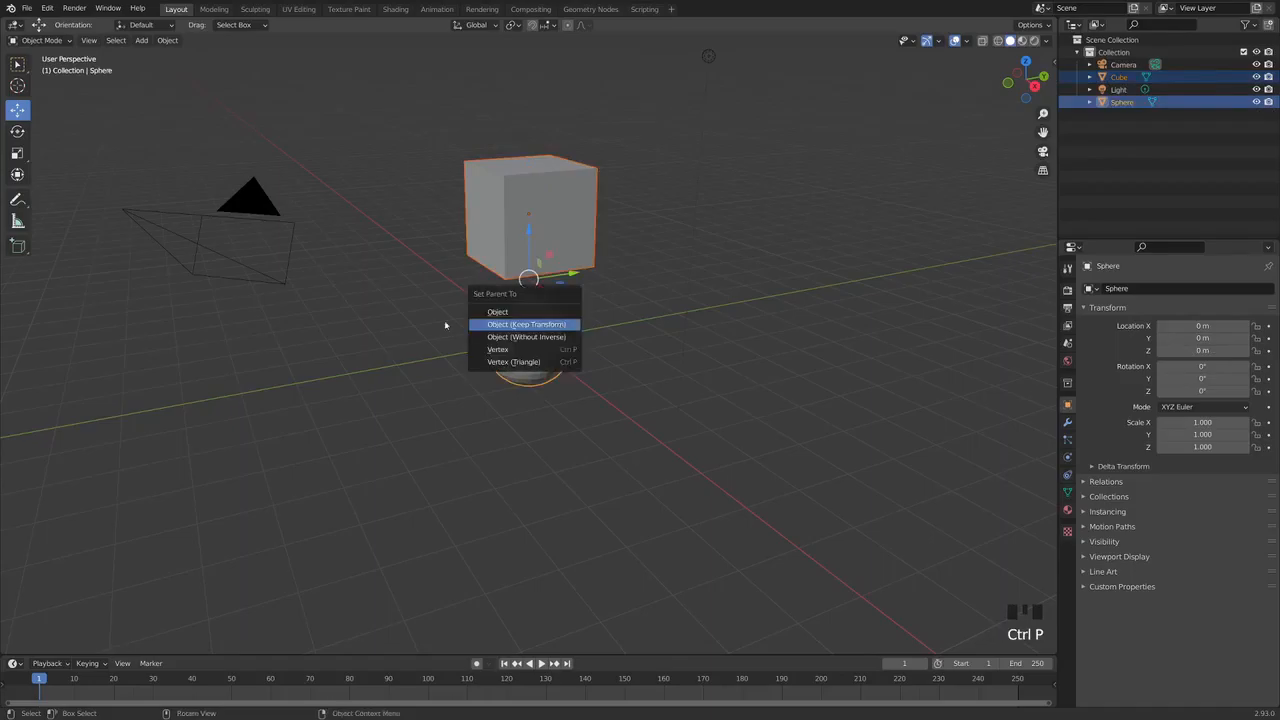
pyautogui.click(521, 327)
pyautogui.moveTo(554, 366); pyautogui.dragTo(541, 389)
pyautogui.hotkey('ctrl', 'z')
# - Delete the cube above the sphere
pyautogui.click(537, 259)
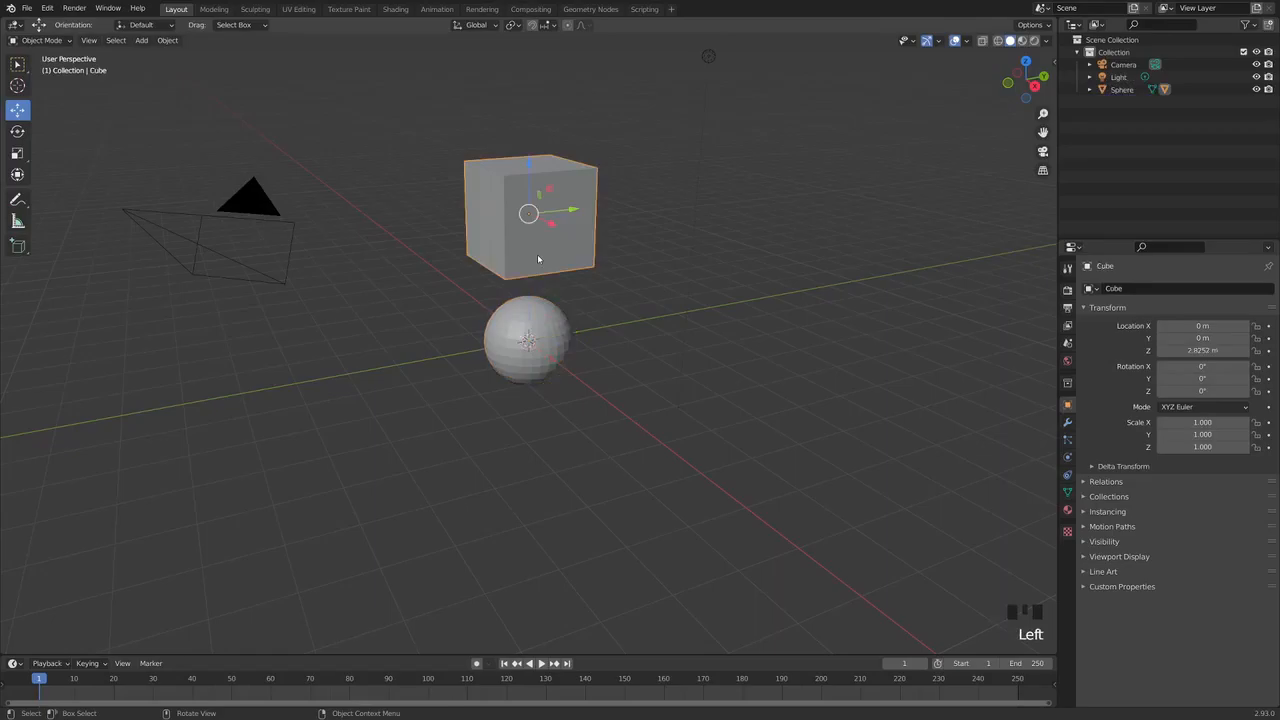
pyautogui.press('Delete')
# - Change the active tool from Move to Select Box
pyautogui.moveTo(385, 125); pyautogui.dragTo(600, 266)
pyautogui.click(18, 65)
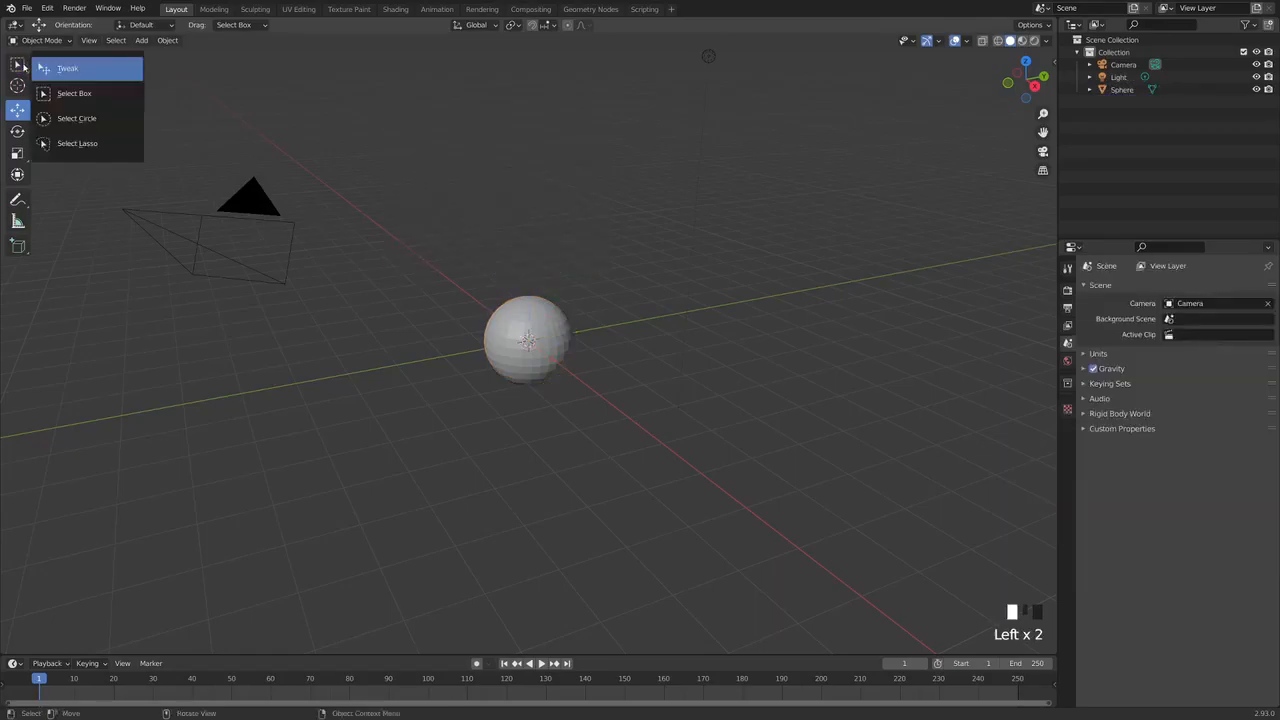
pyautogui.click(93, 96)
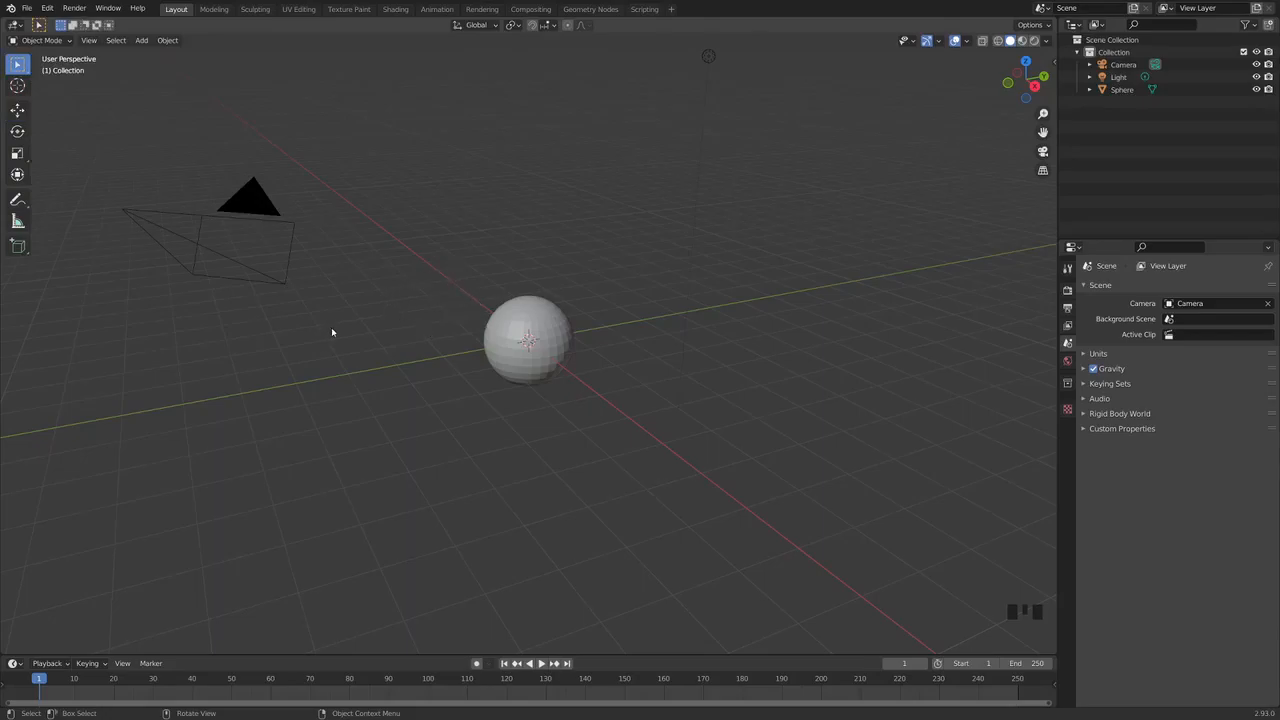
# - Select all objects in the scene and deselect them, twice in a row
pyautogui.press('a')
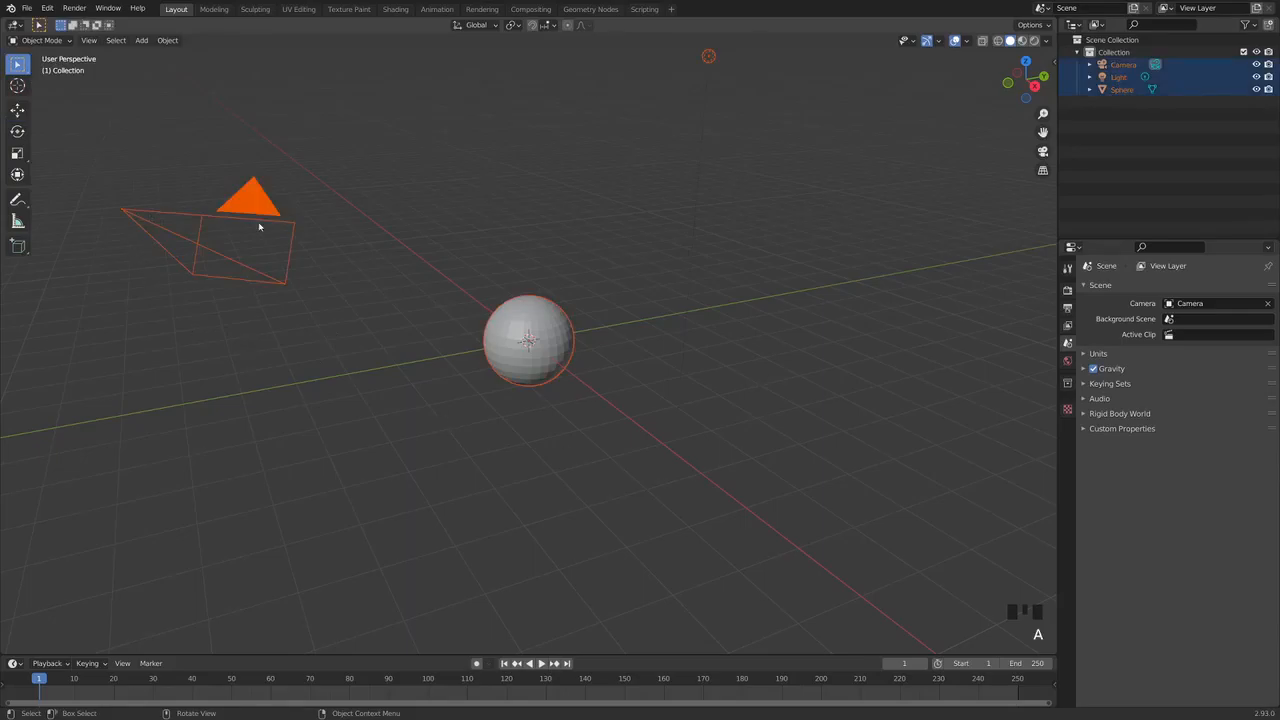
pyautogui.press('a')
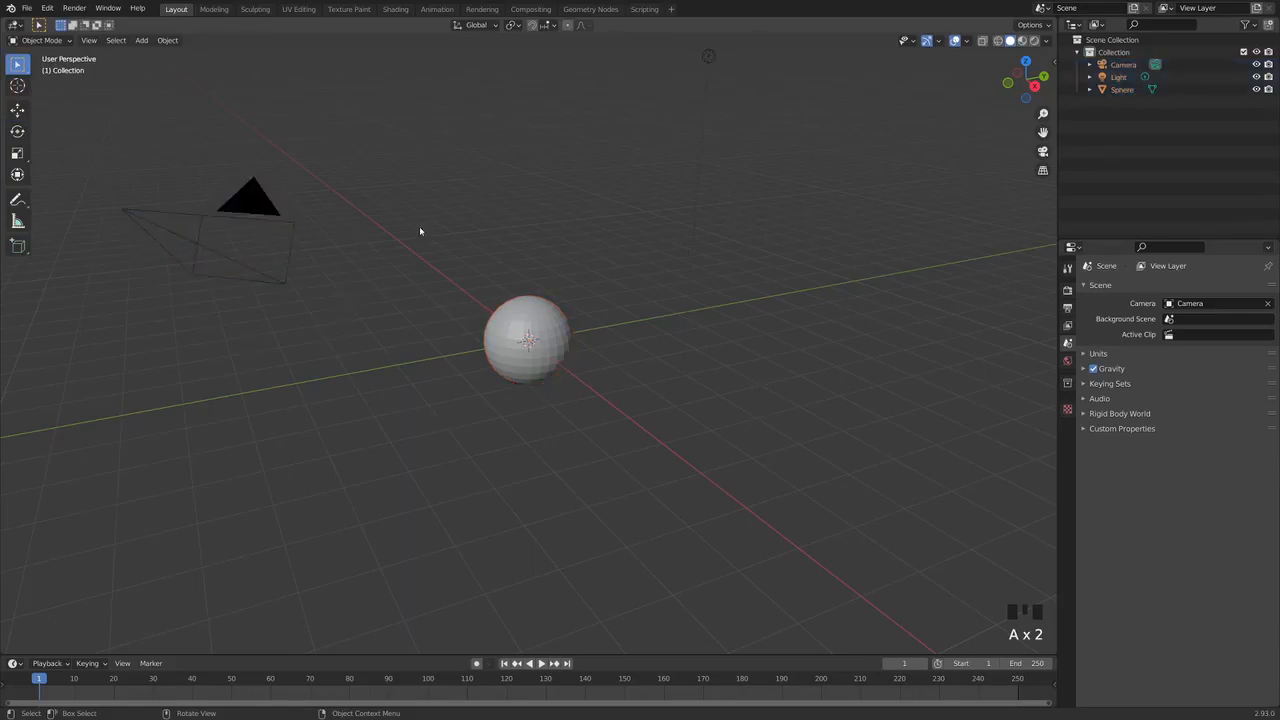
pyautogui.press('a')
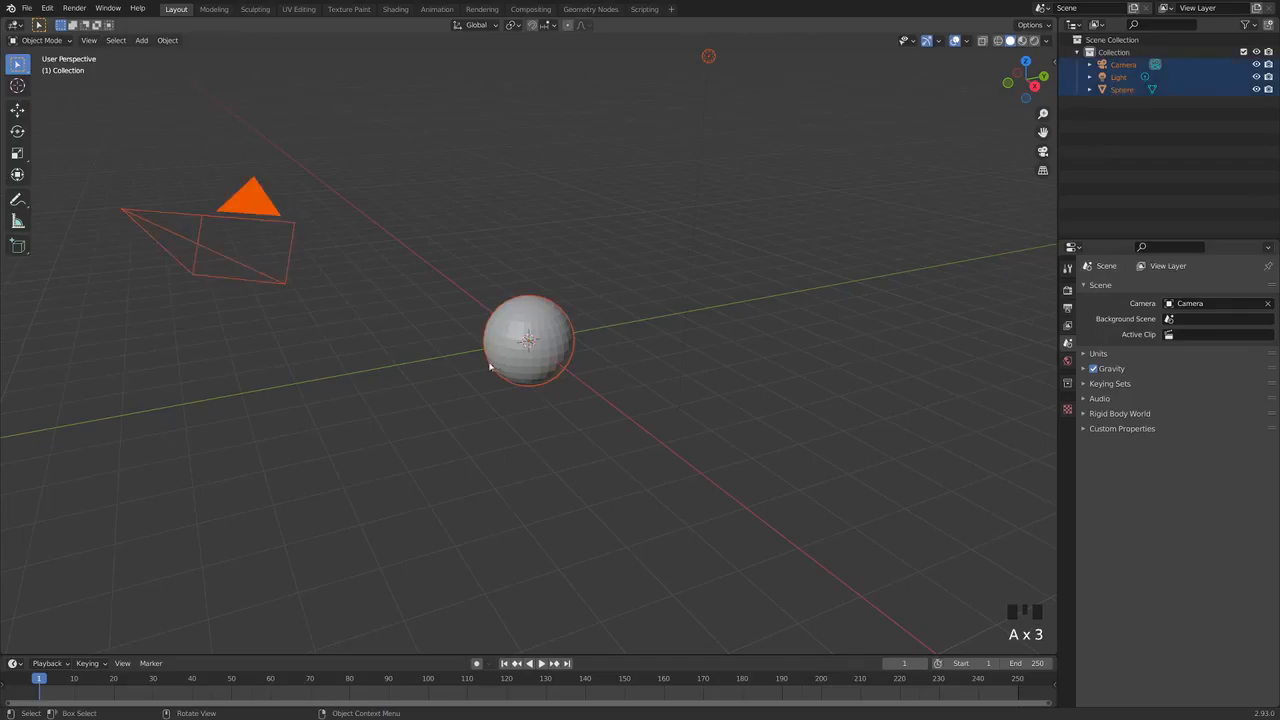
pyautogui.click(630, 198)
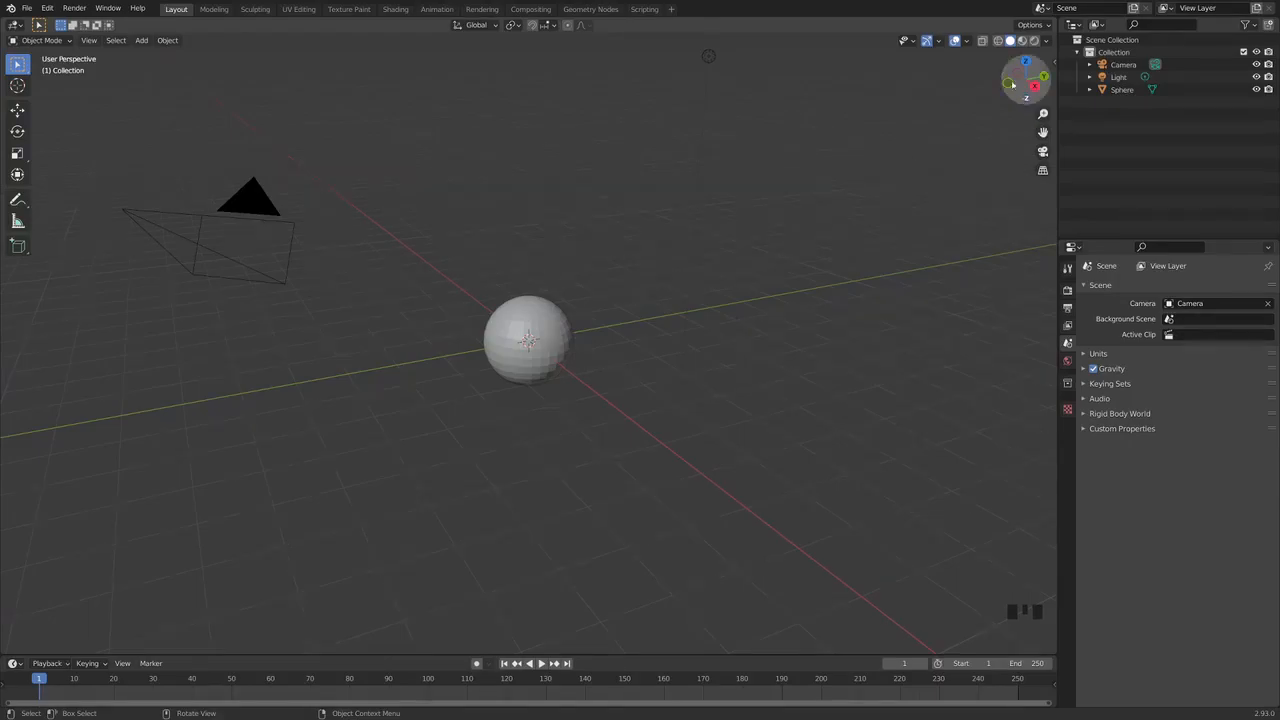
# - Switch the viewport to Wireframe shading and examine the sphere's mesh structure from several angles
pyautogui.click(997, 41)
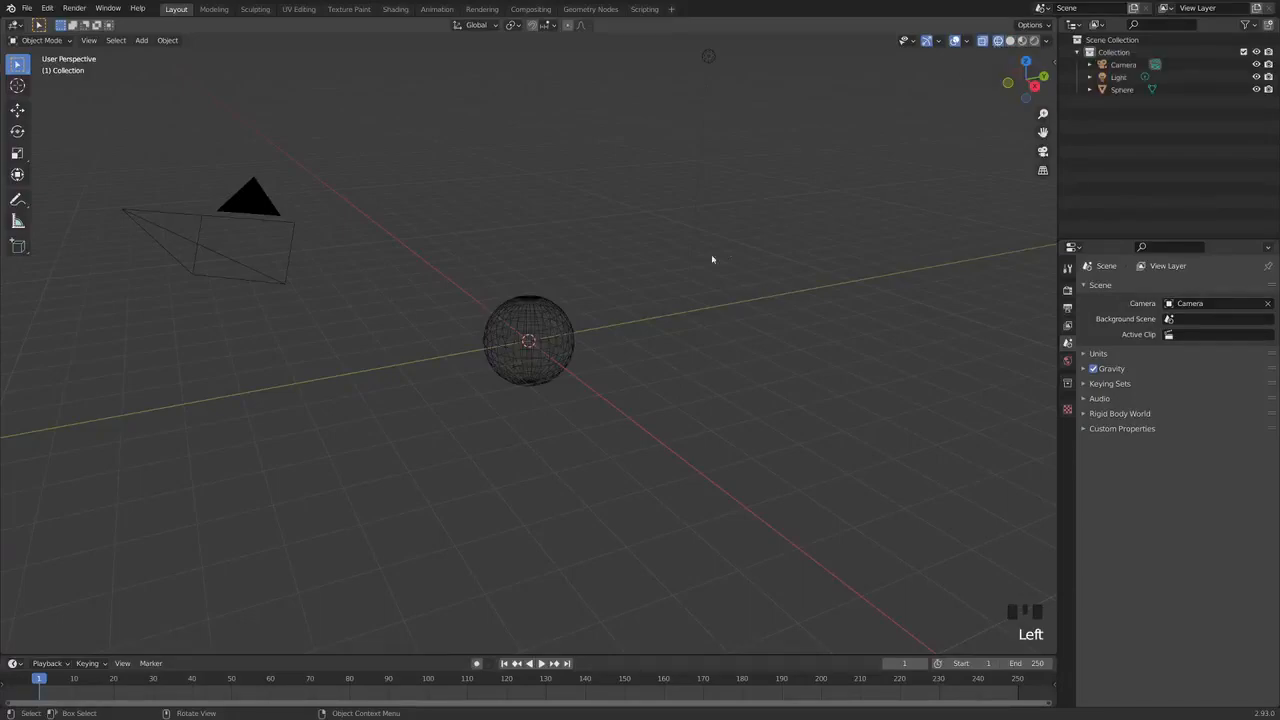
pyautogui.scroll(4, 539, 386)
pyautogui.moveTo(539, 386); pyautogui.dragTo(623, 406, button='middle')
pyautogui.scroll(-1, 480, 306)
pyautogui.moveTo(484, 320); pyautogui.dragTo(574, 351, button='middle')
pyautogui.moveTo(491, 366)
pyautogui.mouseDown(button='middle')
pyautogui.moveTo(529, 380)
pyautogui.moveTo(541, 360)
pyautogui.moveTo(530, 335)
pyautogui.mouseUp(button='middle')
# - Compare the sphere in Solid, Material Preview and Rendered viewport shading
pyautogui.click(1011, 40)
pyautogui.moveTo(631, 356); pyautogui.dragTo(575, 355, button='middle')
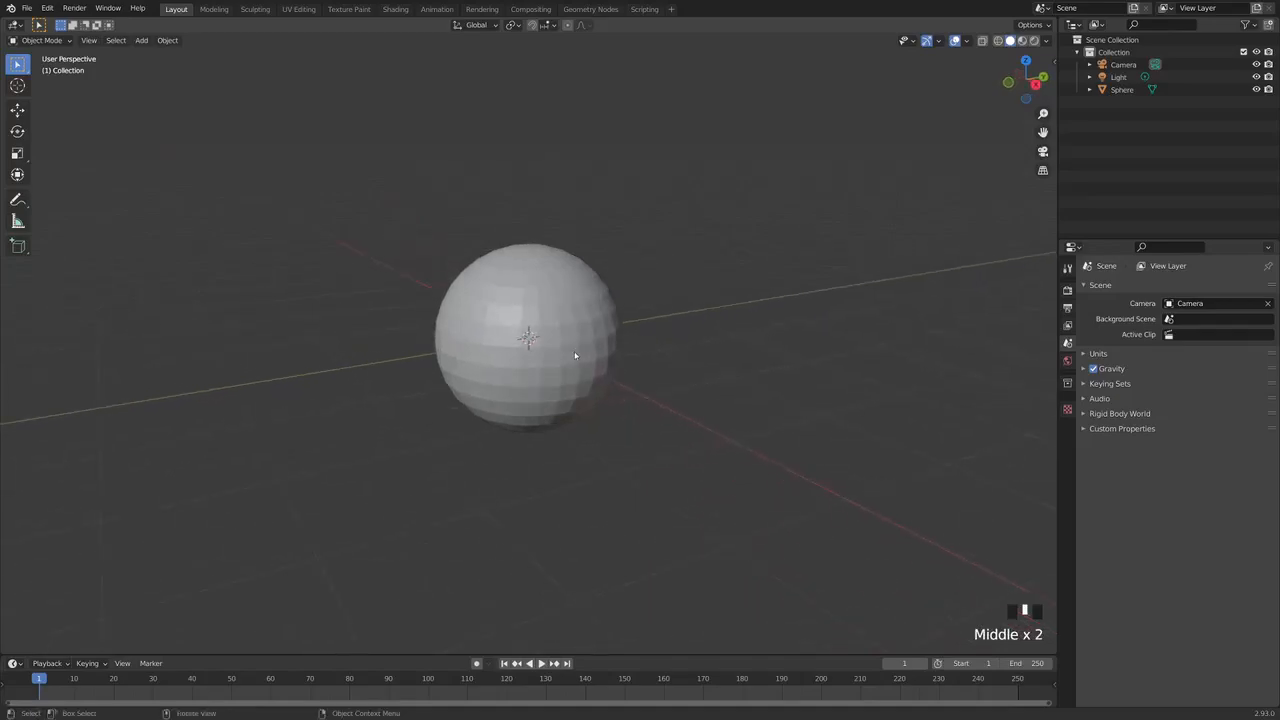
pyautogui.click(1021, 40)
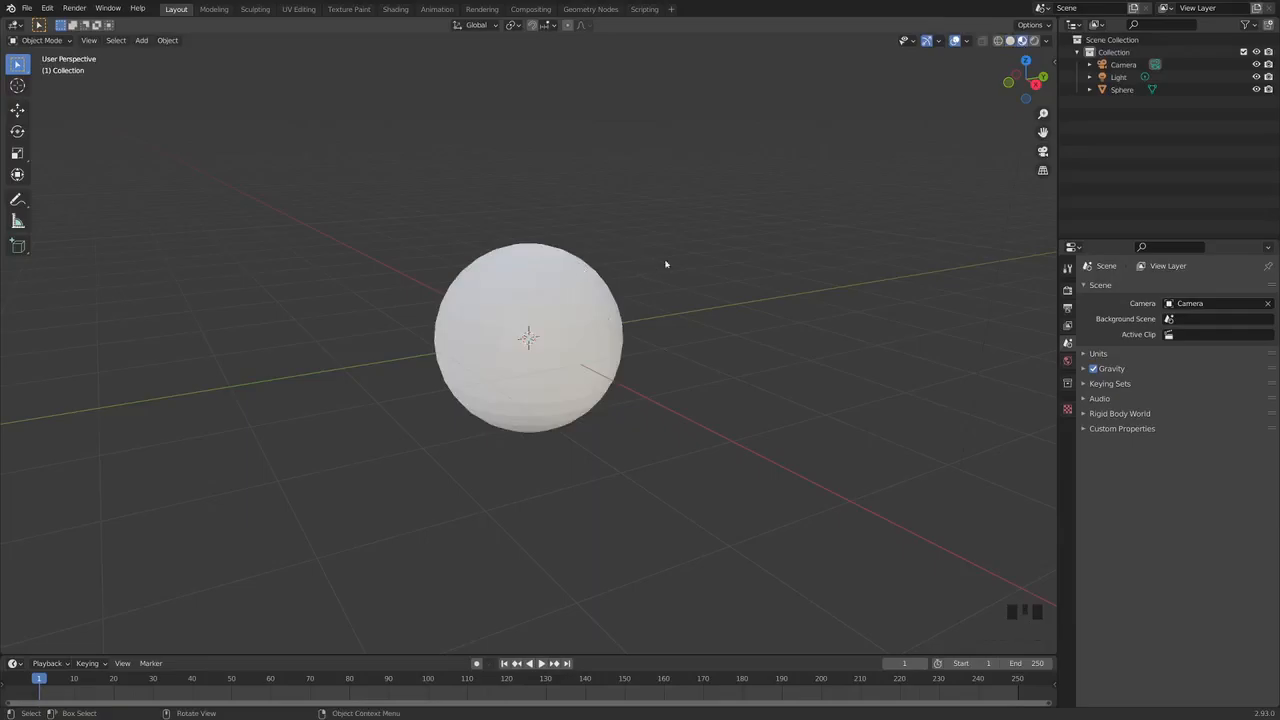
pyautogui.click(1033, 41)
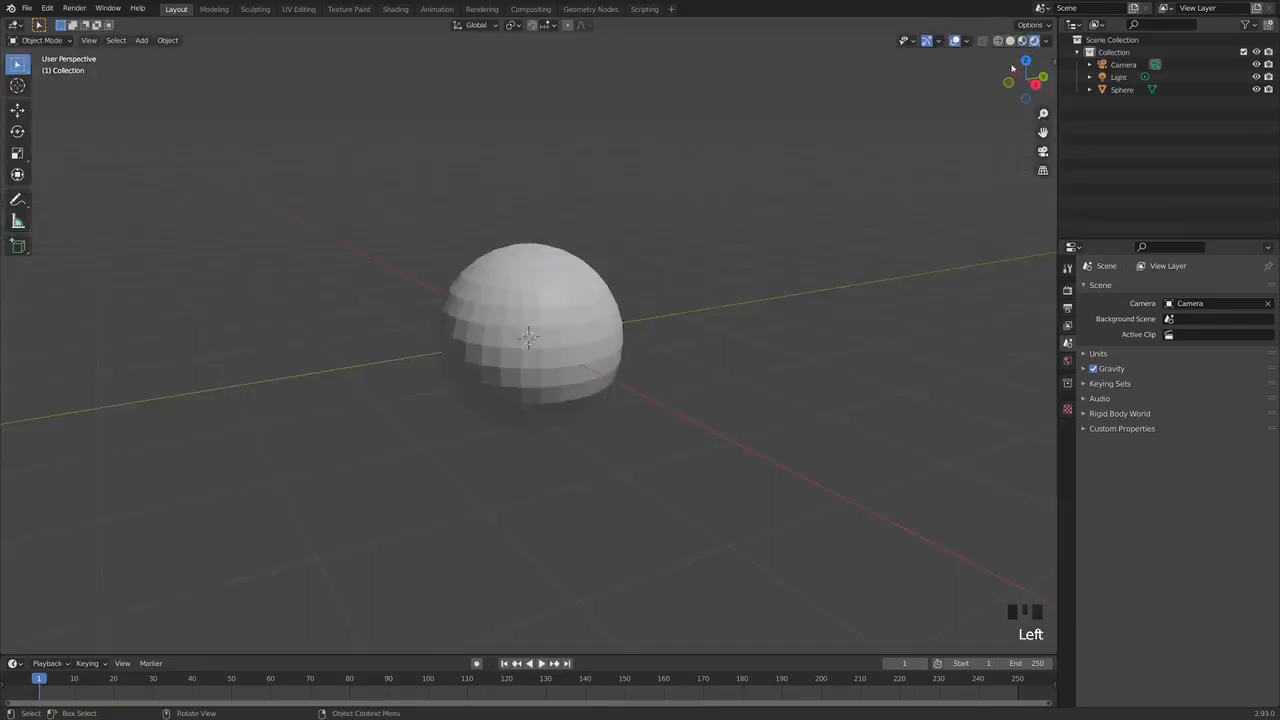
# - Select the light and try moving it around to check its effect on the rendered sphere, cancelling the move
pyautogui.scroll(-4, 733, 357)
pyautogui.moveTo(661, 348)
pyautogui.keyDown('shift'); pyautogui.mouseDown(button='middle')
pyautogui.moveTo(606, 306)
pyautogui.moveTo(609, 351)
pyautogui.moveTo(641, 352)
pyautogui.mouseUp(button='middle'); pyautogui.keyUp('shift')
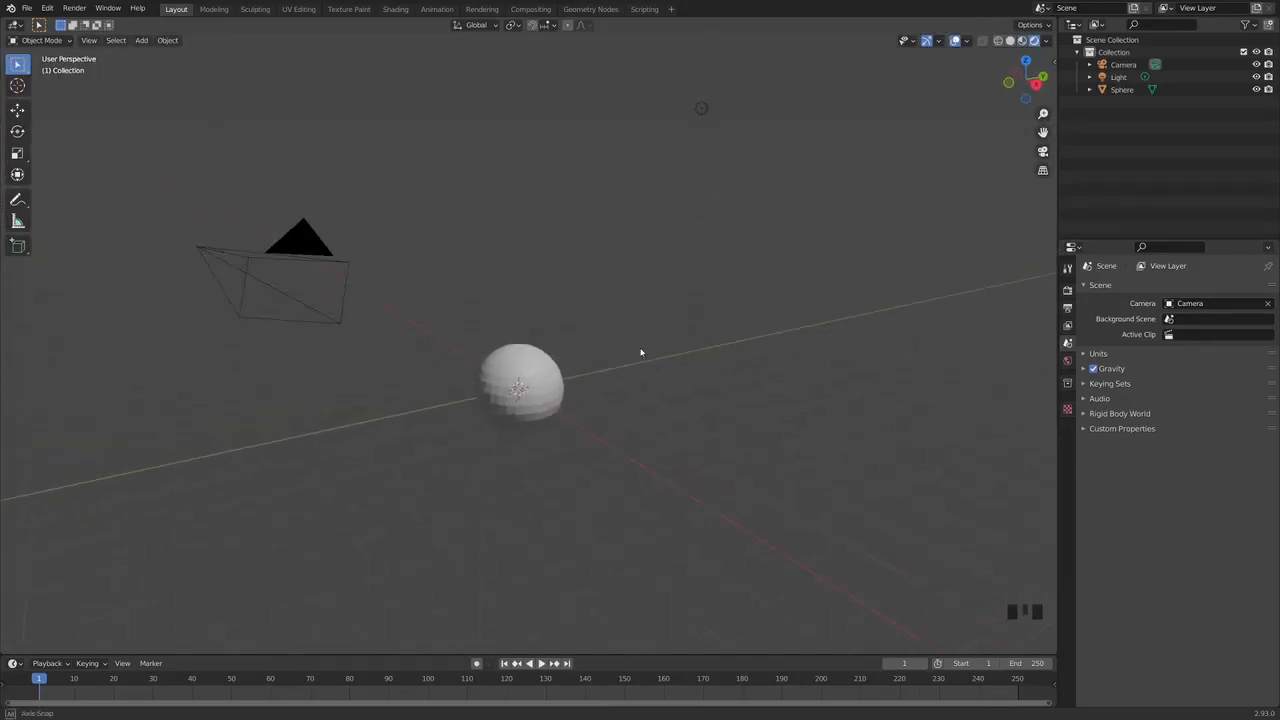
pyautogui.moveTo(593, 343); pyautogui.dragTo(637, 310, button='middle')
pyautogui.click(701, 97)
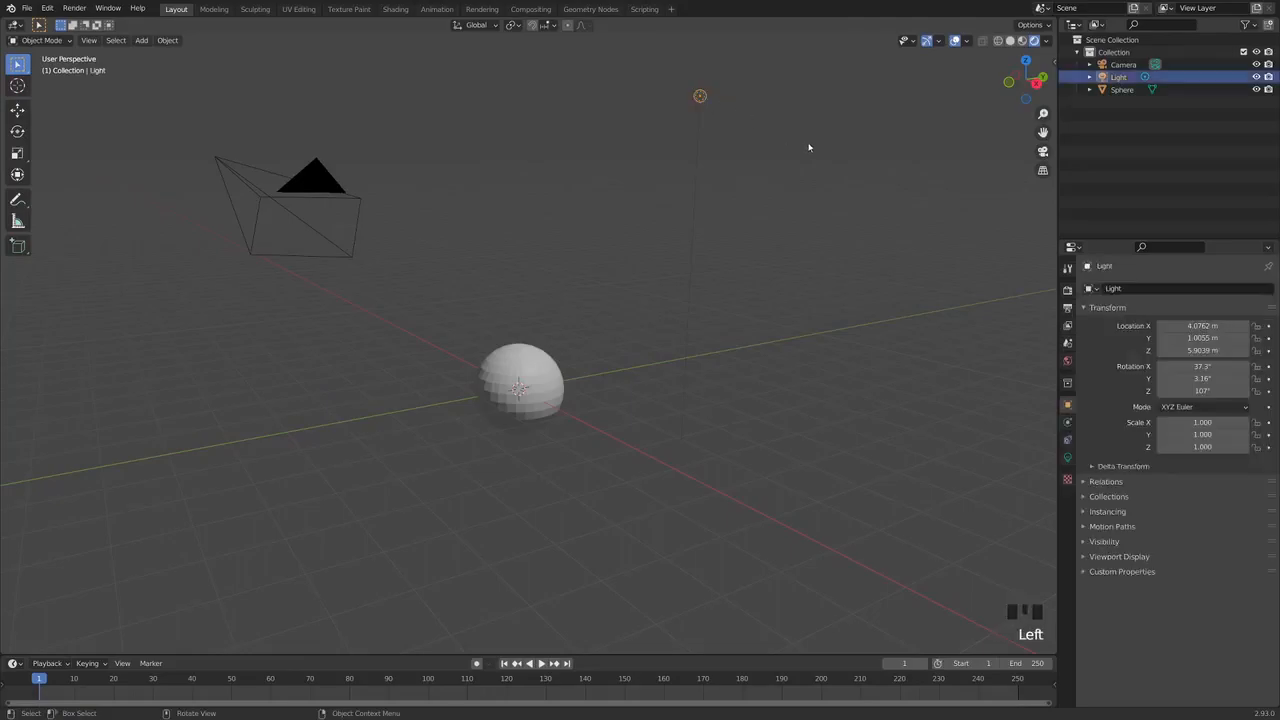
pyautogui.press('g')
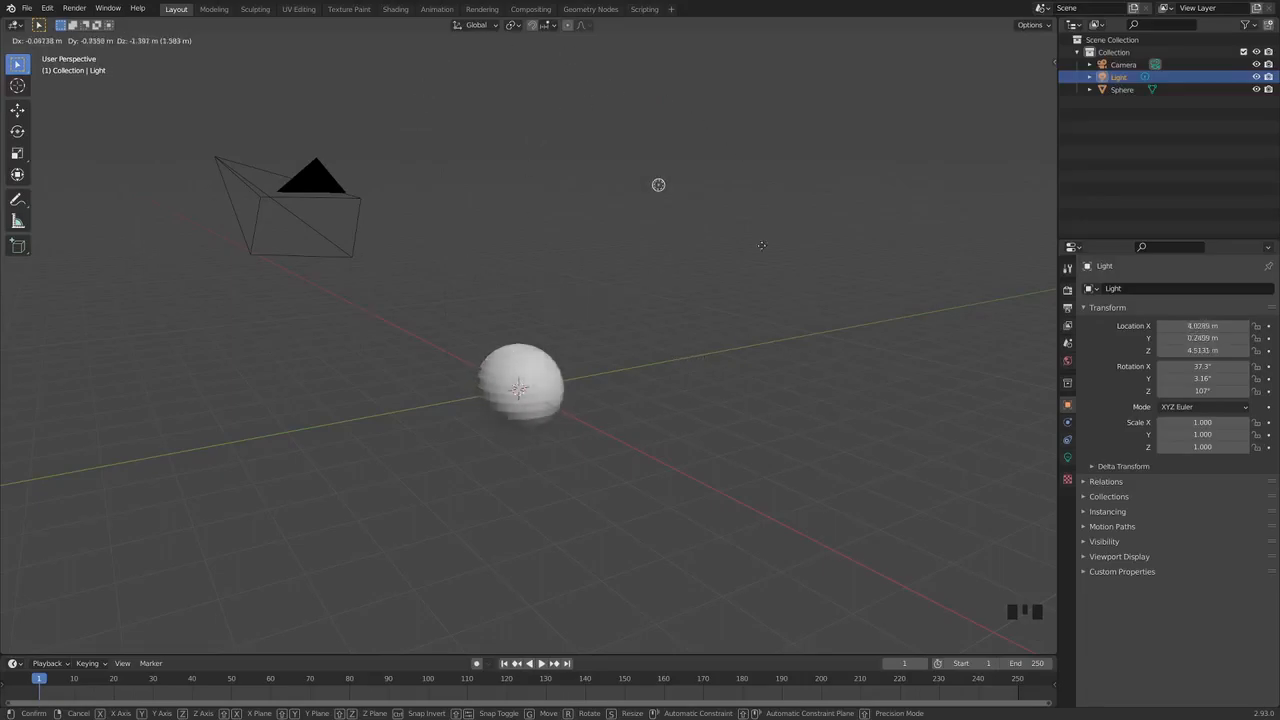
pyautogui.rightClick(758, 252)
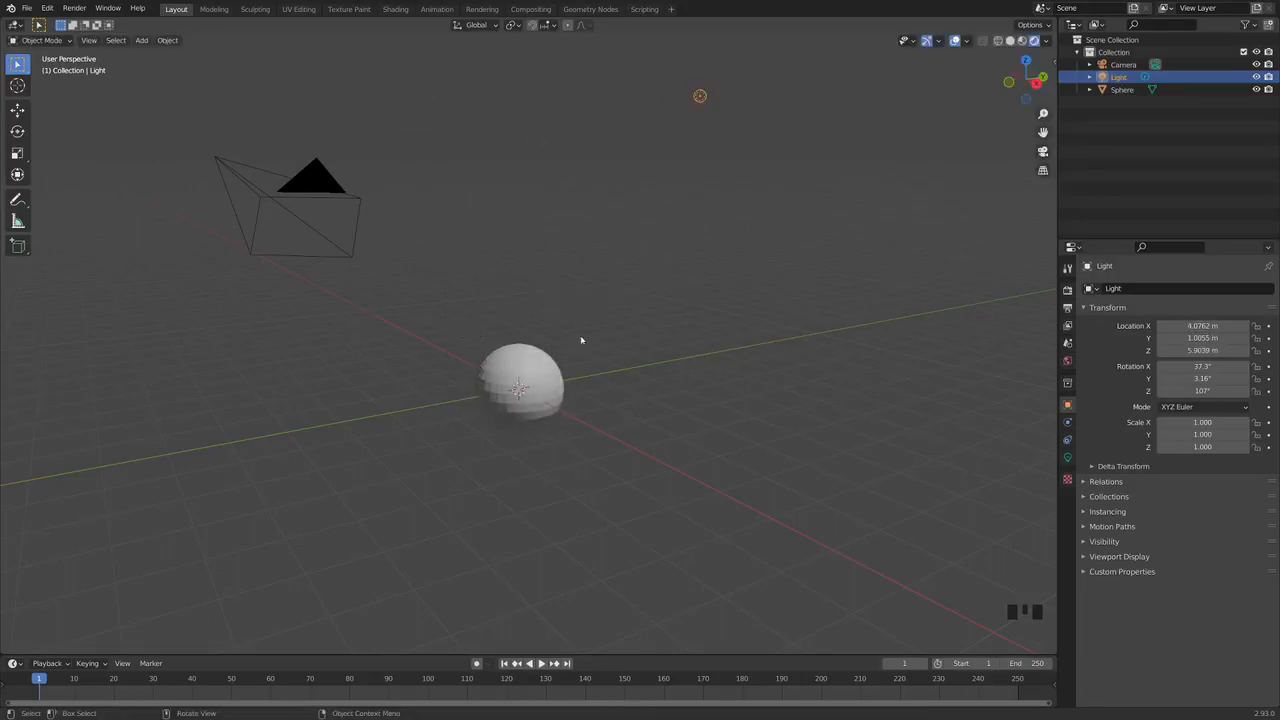
# - Return the viewport to Solid shading and call up the choice of shading modes
pyautogui.moveTo(577, 369); pyautogui.dragTo(613, 374, button='middle')
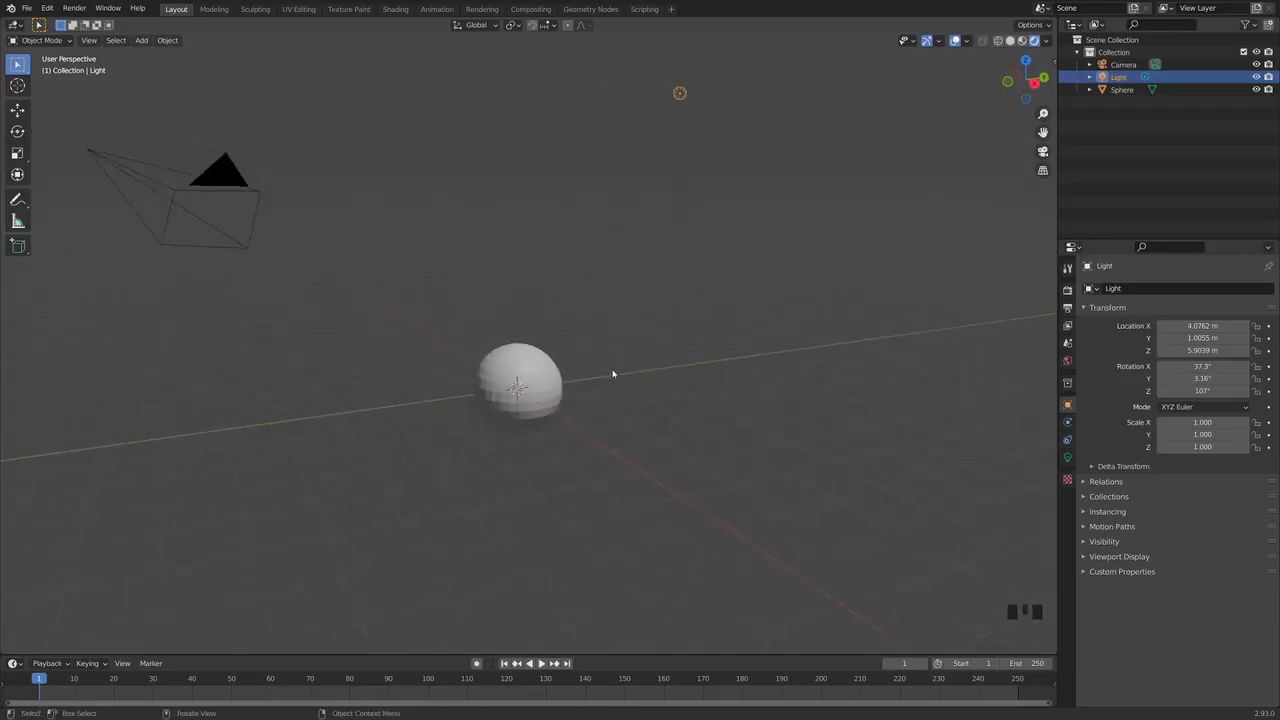
pyautogui.click(1011, 40)
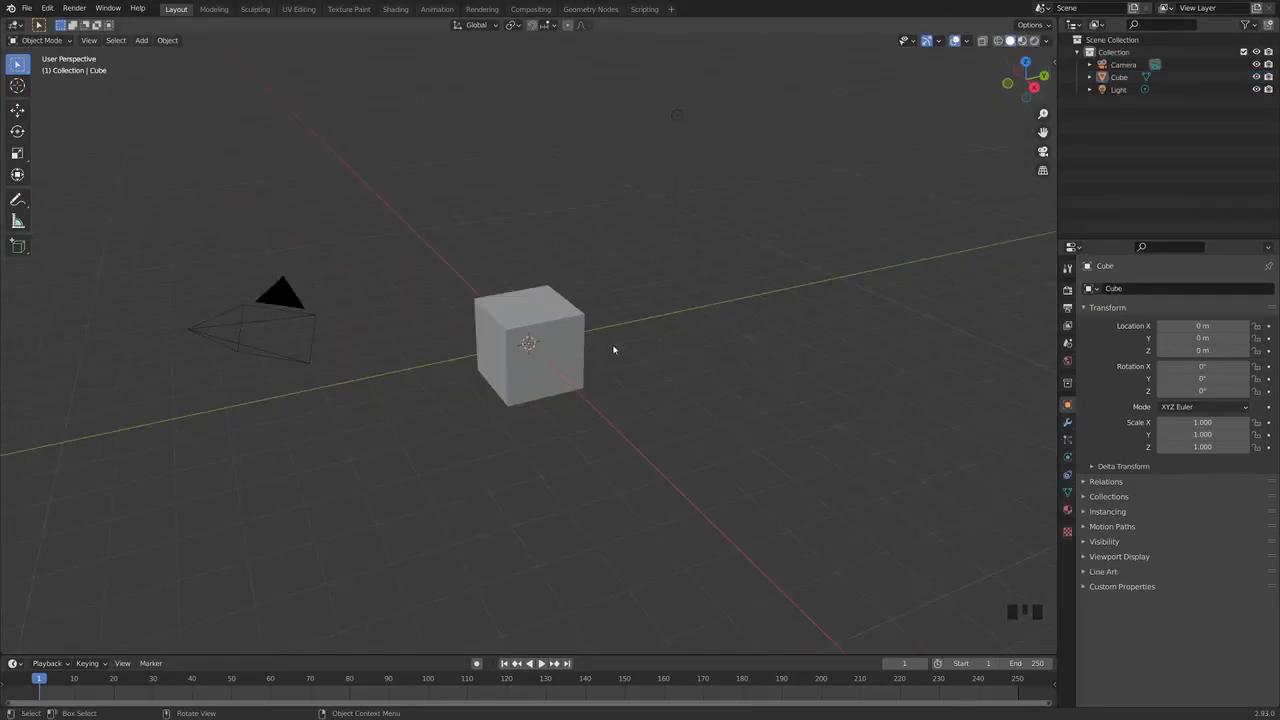
pyautogui.press('z')
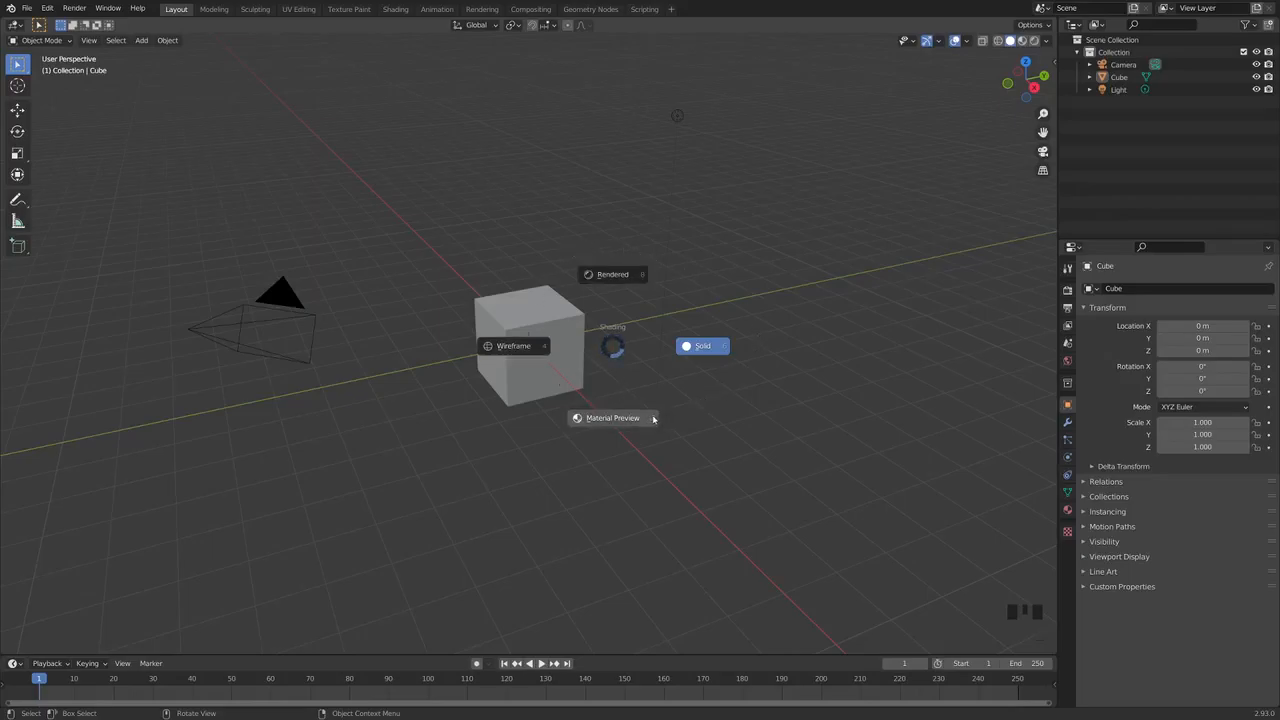
pyautogui.click(551, 350)
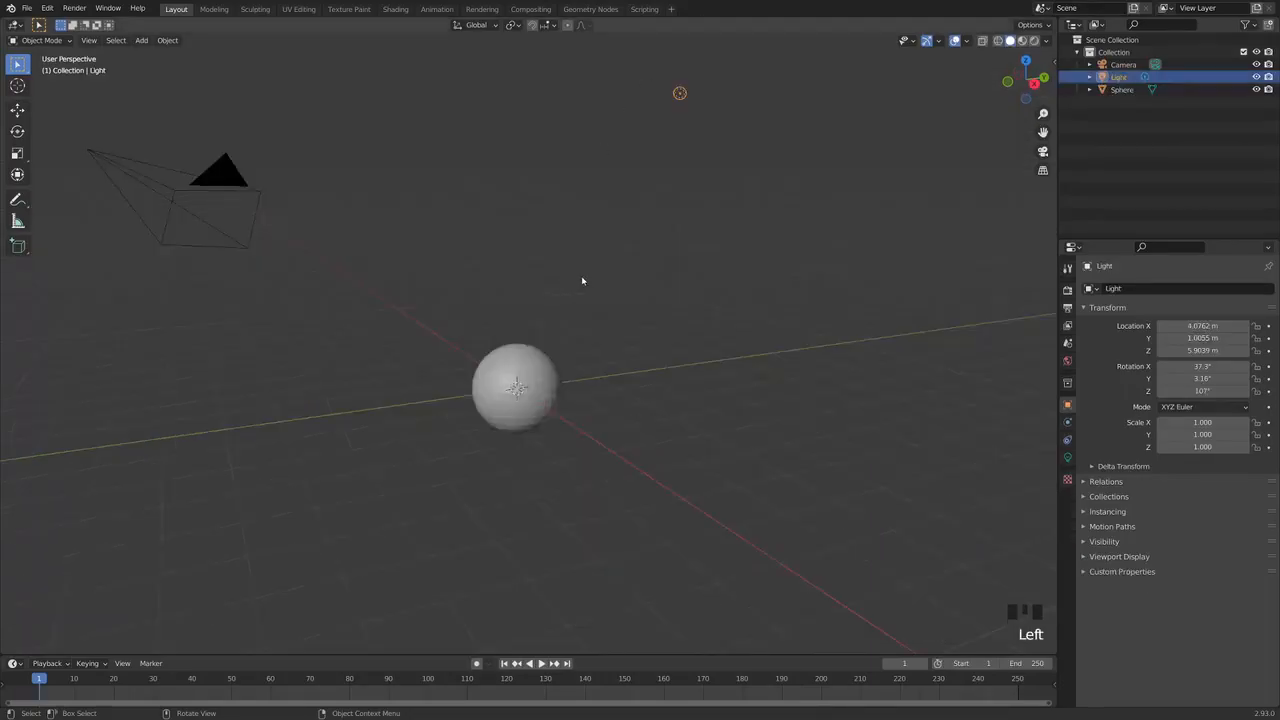
# - Select the sphere and try moving it freely, cancelling the move
pyautogui.moveTo(582, 281); pyautogui.dragTo(545, 381, button='middle')
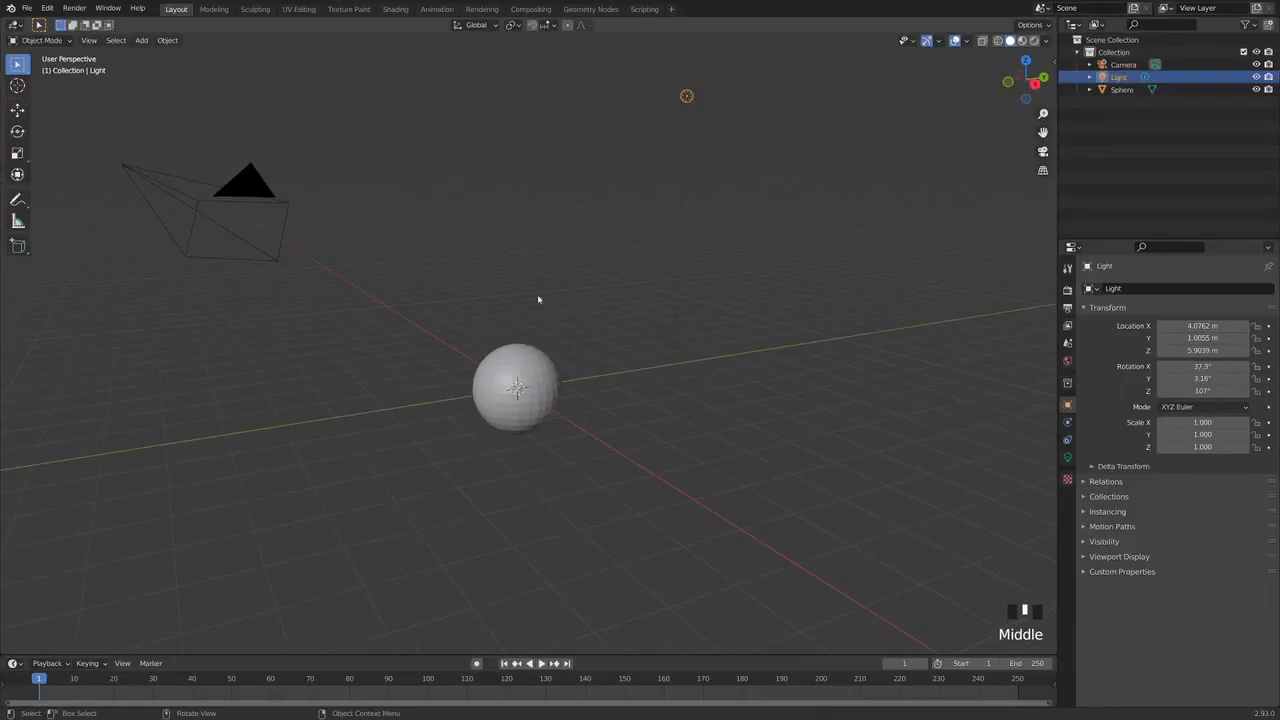
pyautogui.keyDown('shift'); pyautogui.moveTo(551, 429); pyautogui.dragTo(537, 437, button='middle'); pyautogui.keyUp('shift')
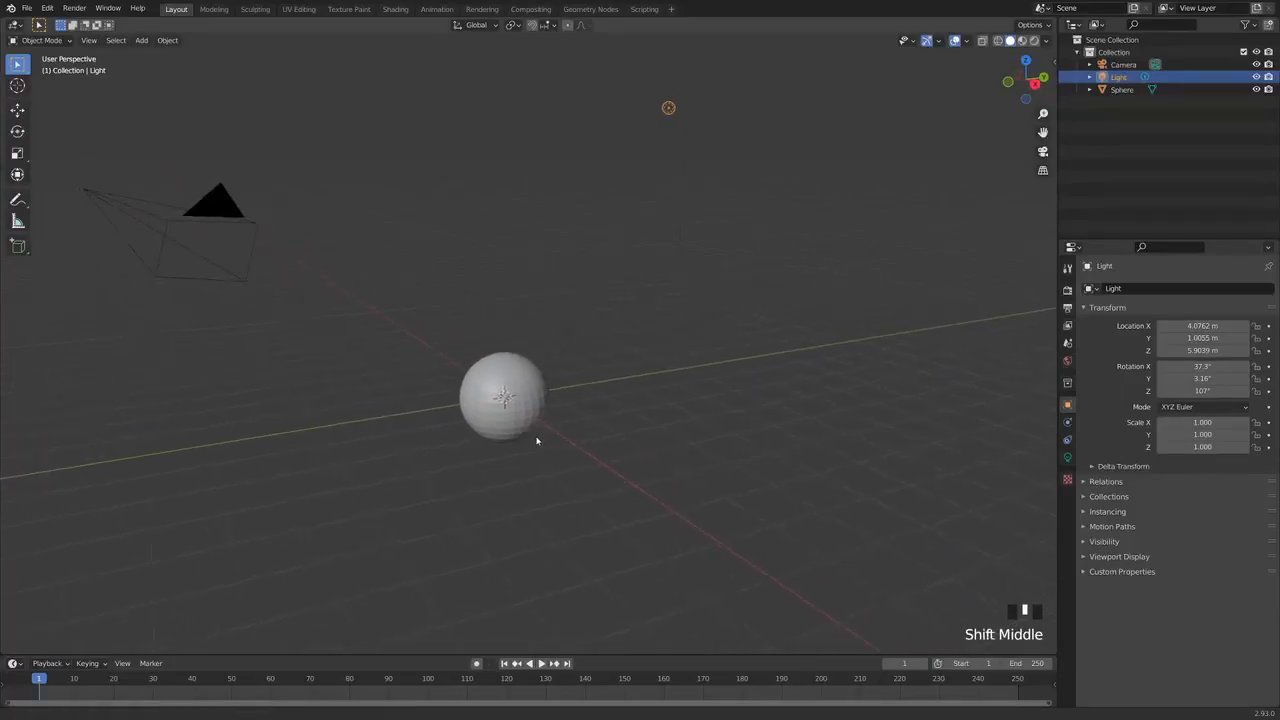
pyautogui.click(536, 432)
pyautogui.press('g')
pyautogui.rightClick(554, 402)
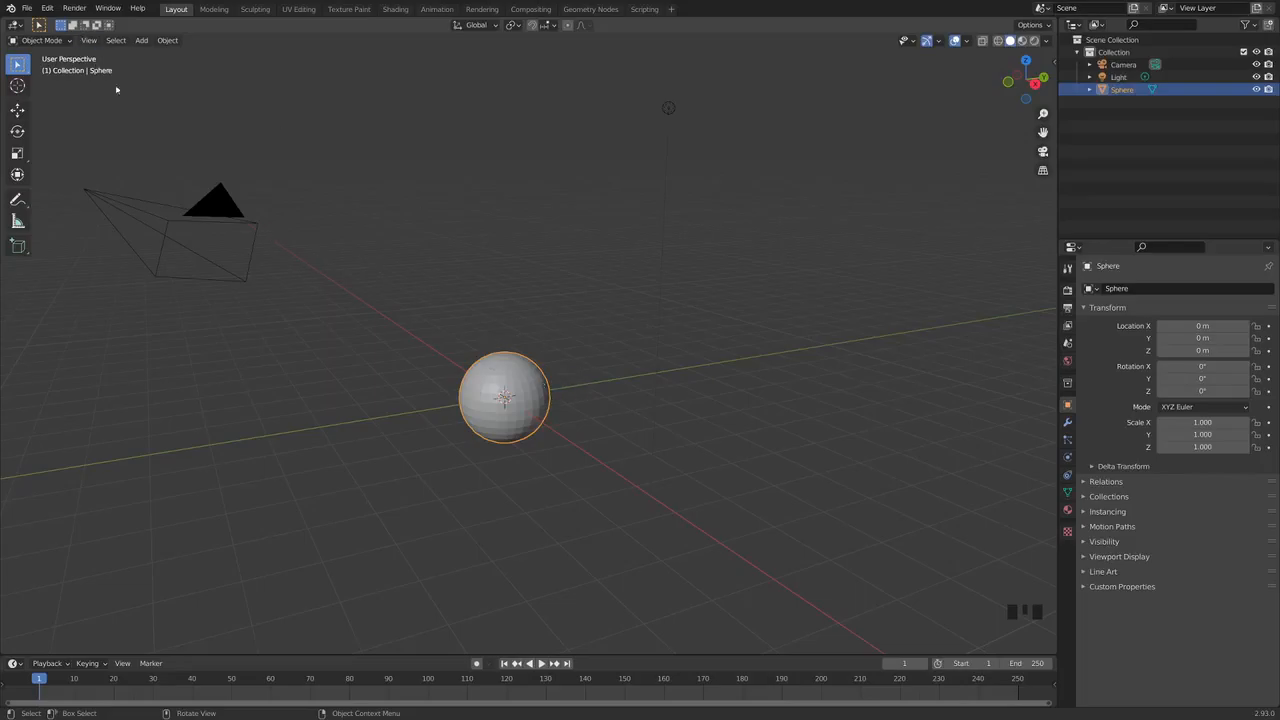
# - Enter Edit Mode on the sphere and get a closer look at its mesh
pyautogui.click(40, 40)
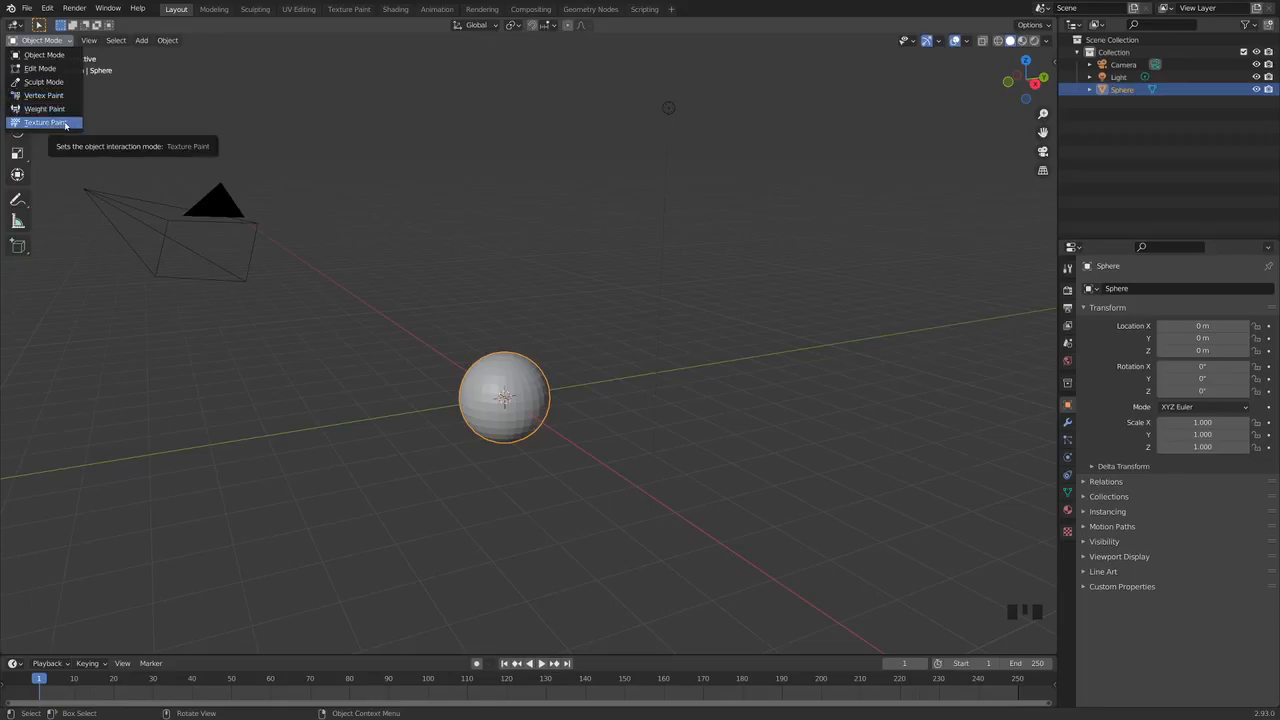
pyautogui.click(55, 70)
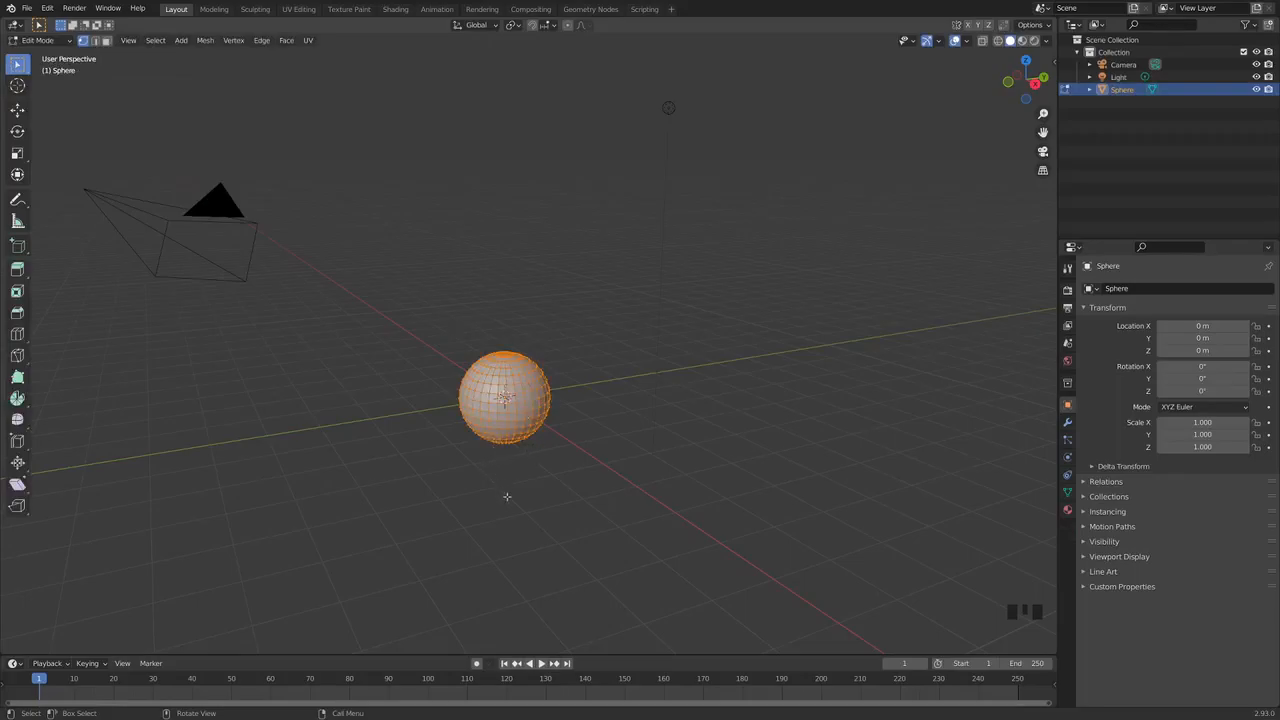
pyautogui.scroll(5, 506, 495)
pyautogui.moveTo(500, 523); pyautogui.dragTo(471, 524, button='middle')
pyautogui.scroll(-1, 471, 524)
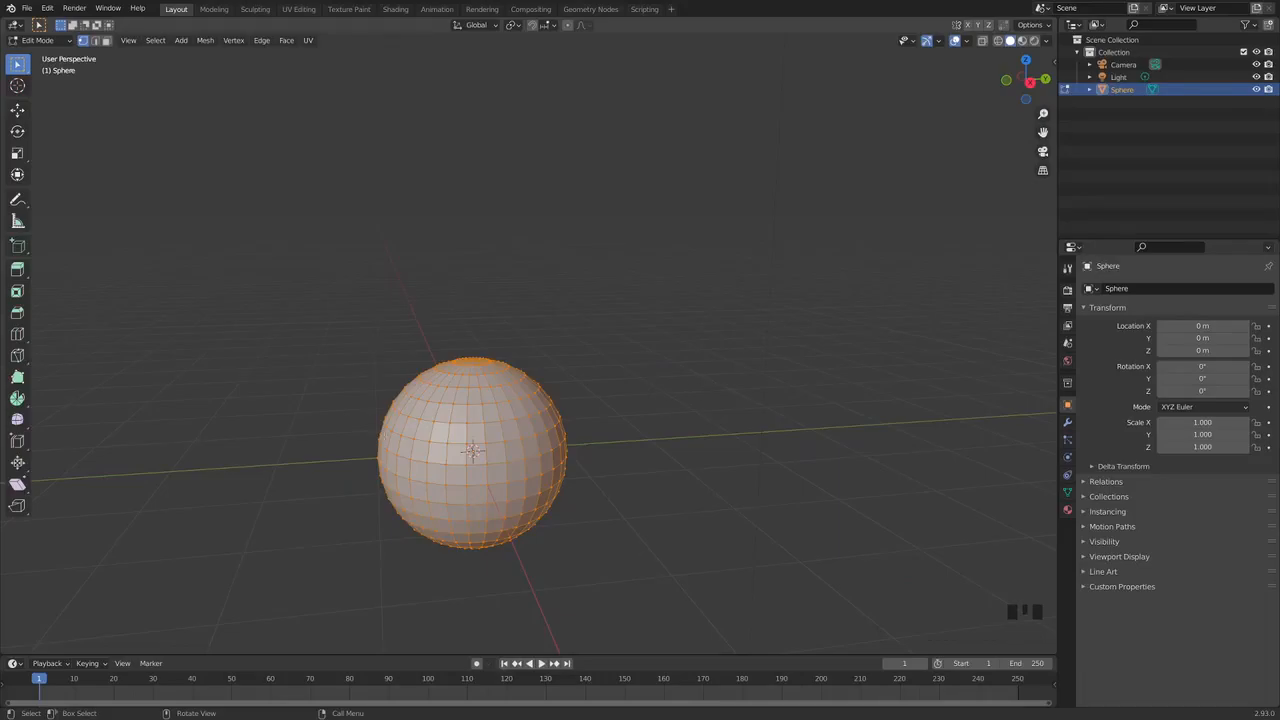
# - Frame the selected sphere mesh in the viewport and inspect it from different angles
pyautogui.click(129, 41)
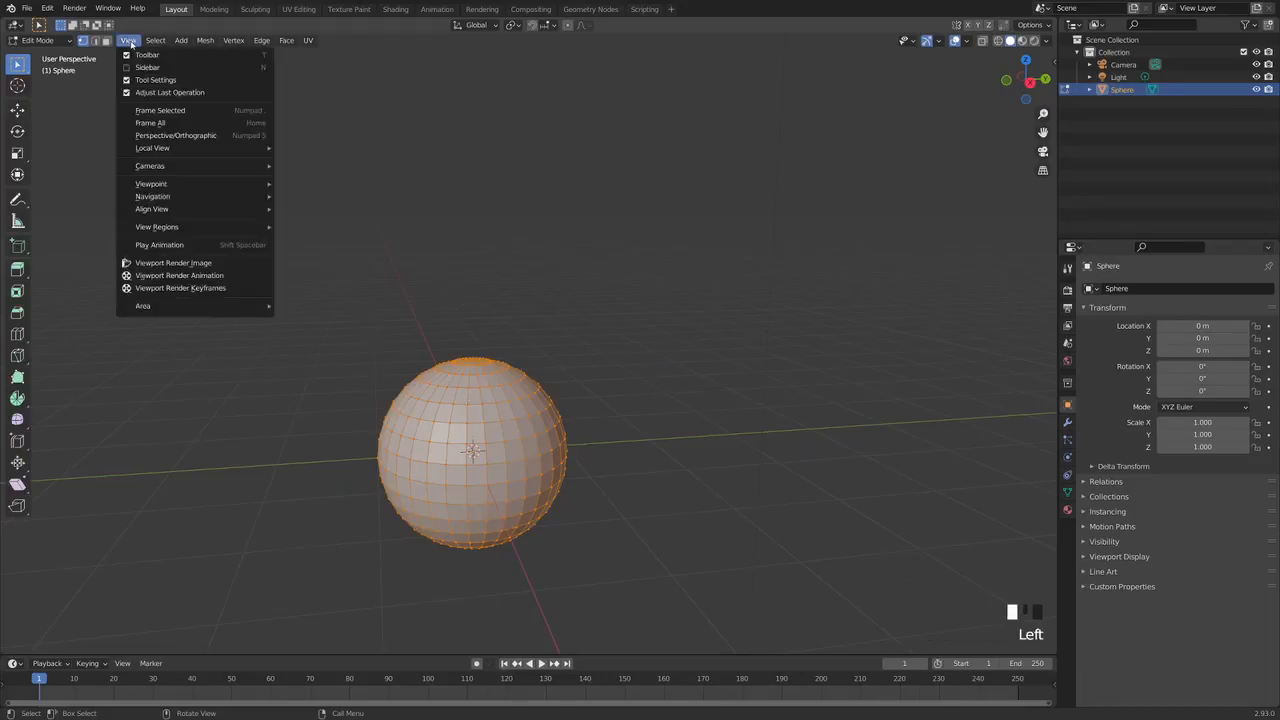
pyautogui.click(189, 110)
pyautogui.moveTo(214, 126); pyautogui.dragTo(256, 349, button='middle')
pyautogui.scroll(-1, 427, 452)
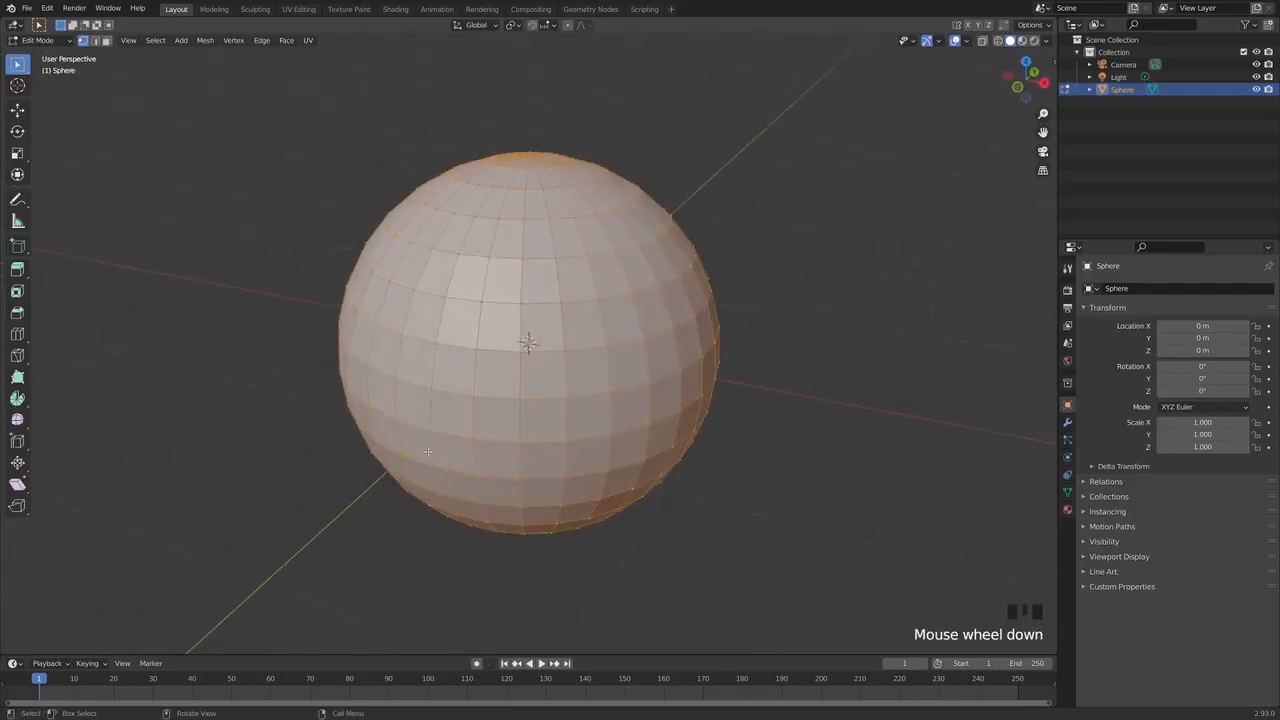
pyautogui.moveTo(730, 497); pyautogui.dragTo(689, 489, button='middle')
pyautogui.keyDown('shift'); pyautogui.moveTo(712, 444); pyautogui.dragTo(691, 449, button='middle'); pyautogui.keyUp('shift')
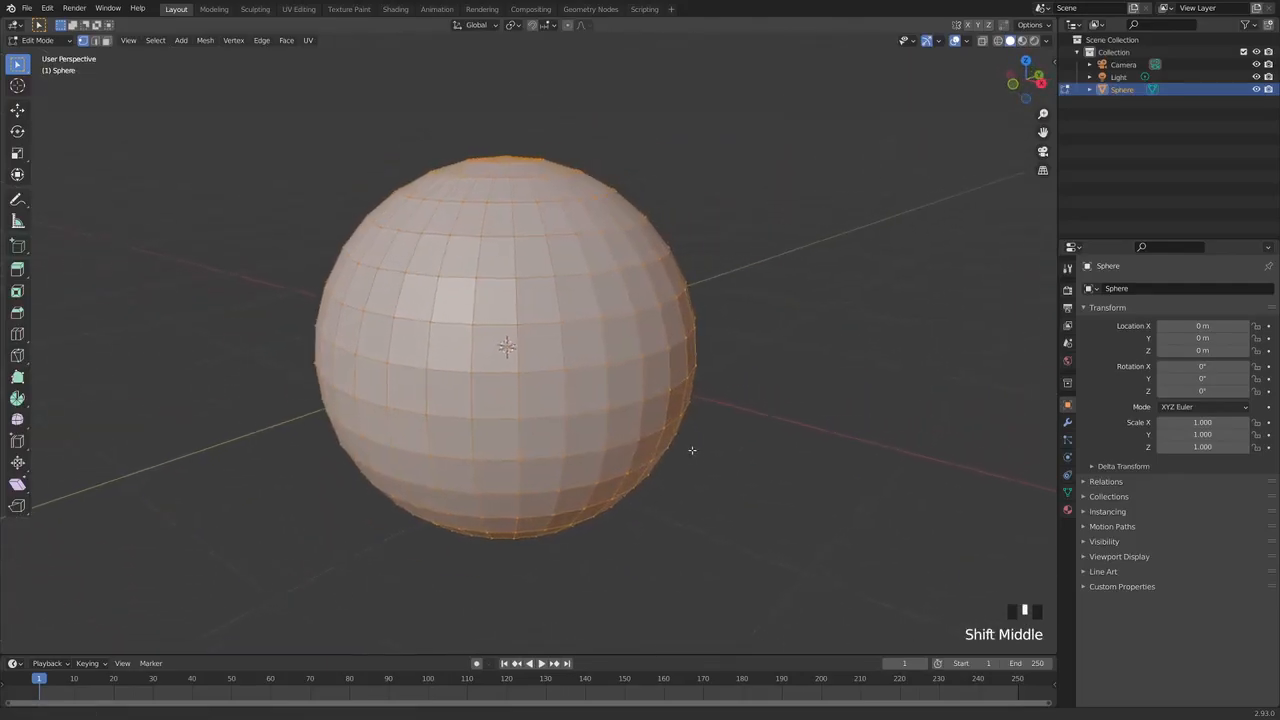
# - Clear the mesh selection and try picking individual edges on the sphere's front in edge select mode
pyautogui.hotkey('alt', 'a')
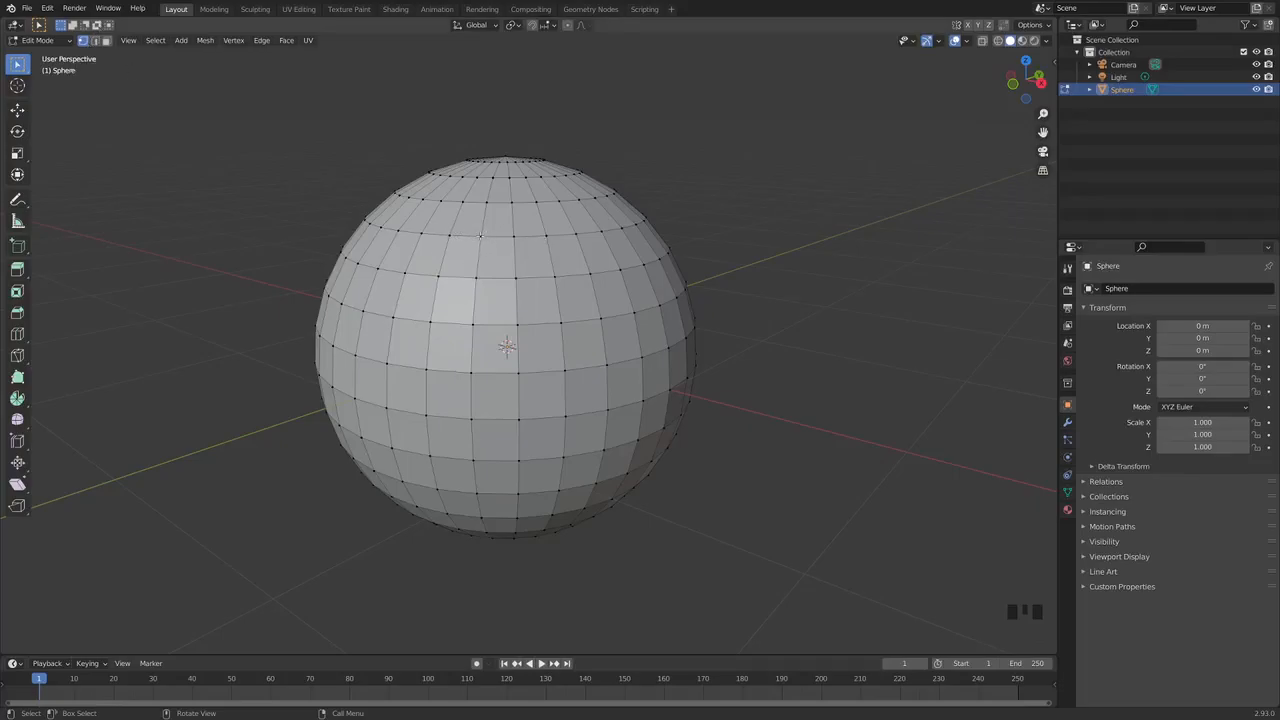
pyautogui.click(95, 41)
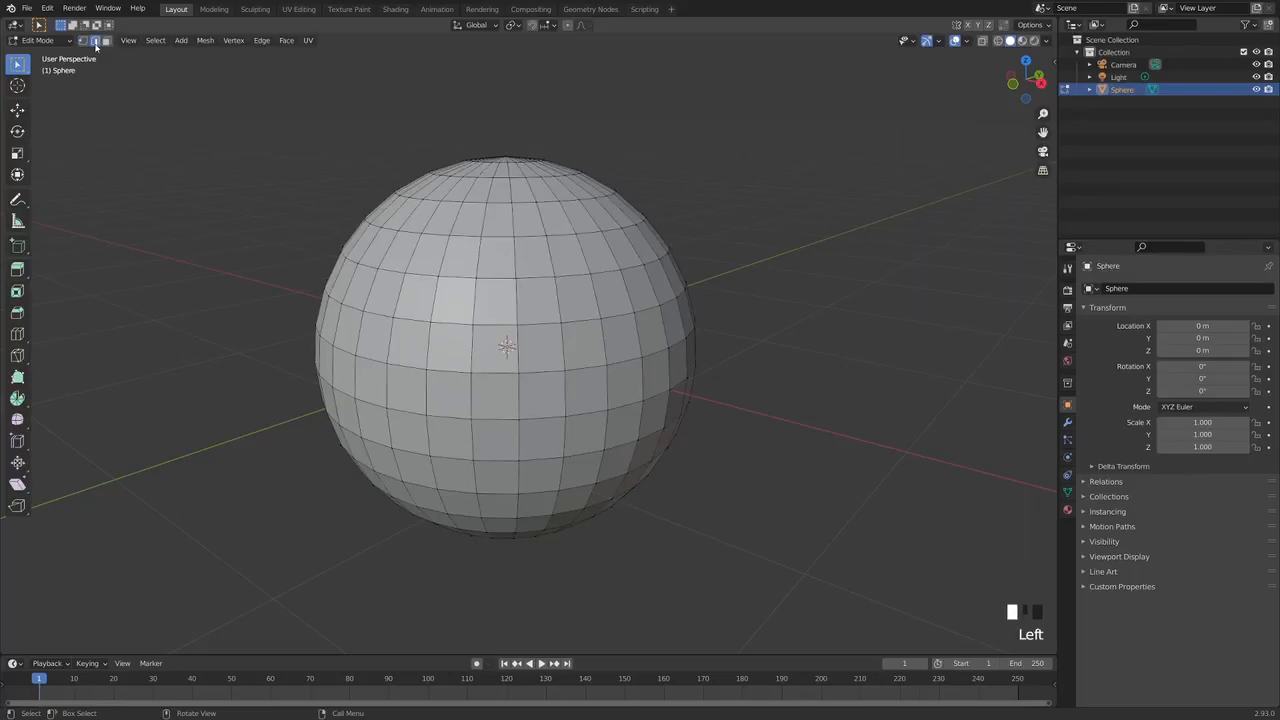
pyautogui.click(478, 305)
pyautogui.click(480, 302)
pyautogui.click(482, 301)
pyautogui.click(480, 300)
pyautogui.click(478, 298)
pyautogui.click(475, 295)
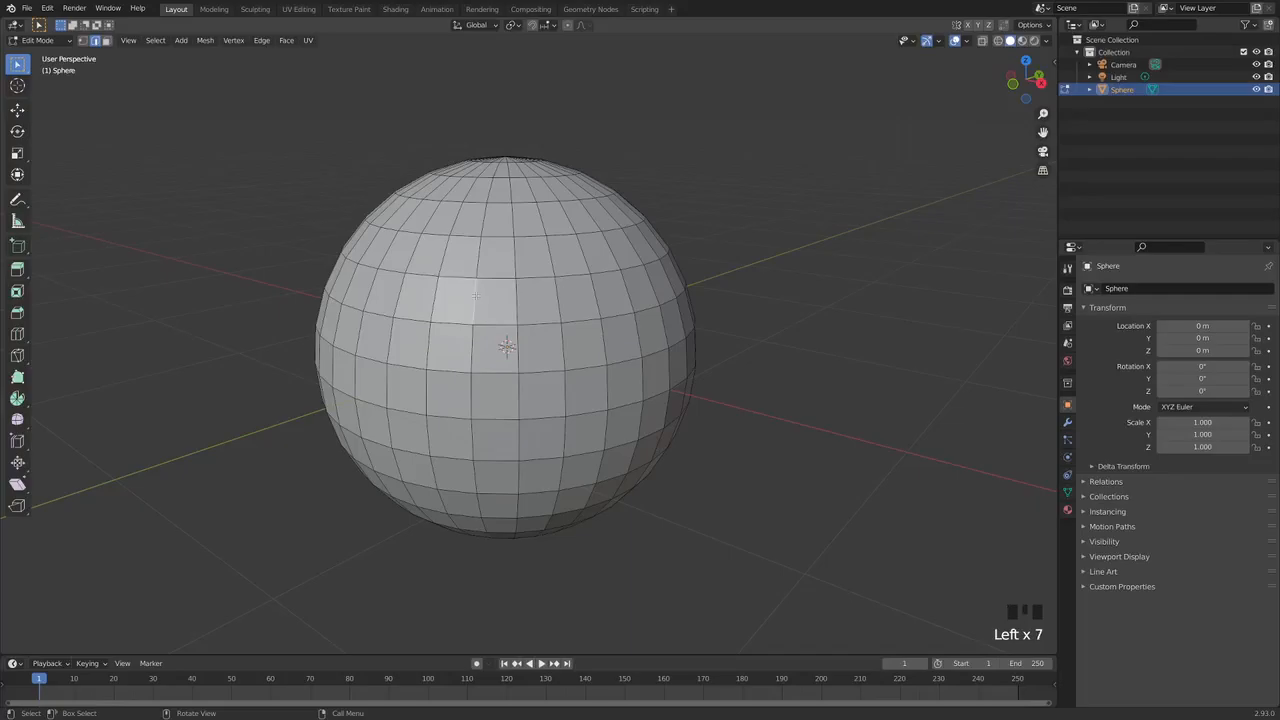
# - In face select mode, pick a single face on the sphere's upper front and delete it
pyautogui.click(107, 41)
pyautogui.click(491, 310)
pyautogui.click(536, 300)
pyautogui.click(593, 300)
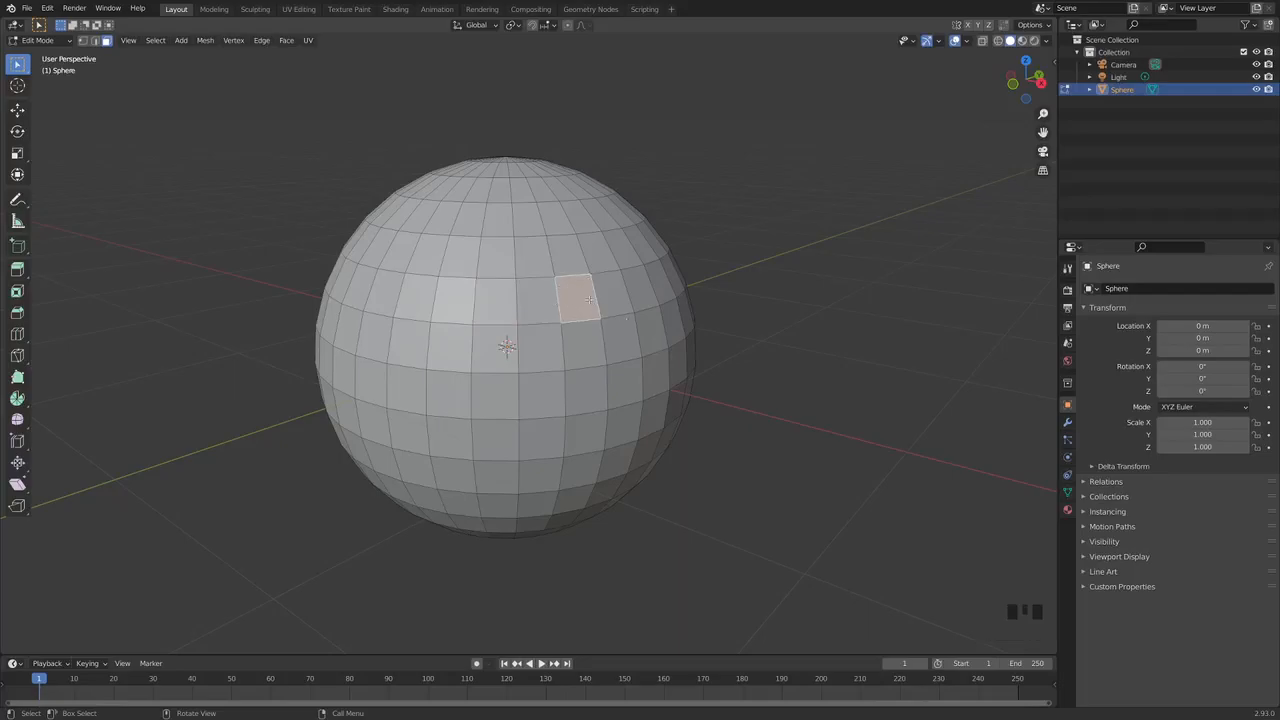
pyautogui.press('x')
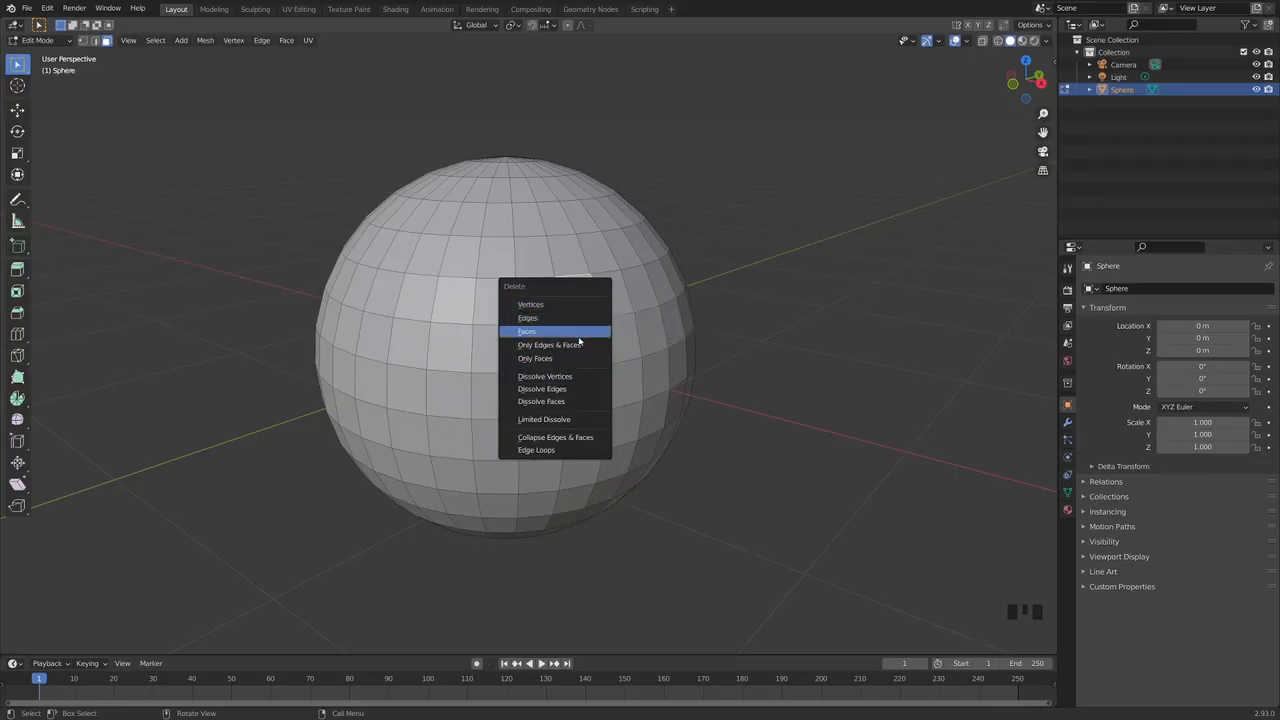
pyautogui.click(547, 331)
pyautogui.moveTo(540, 330); pyautogui.dragTo(440, 265, button='middle')
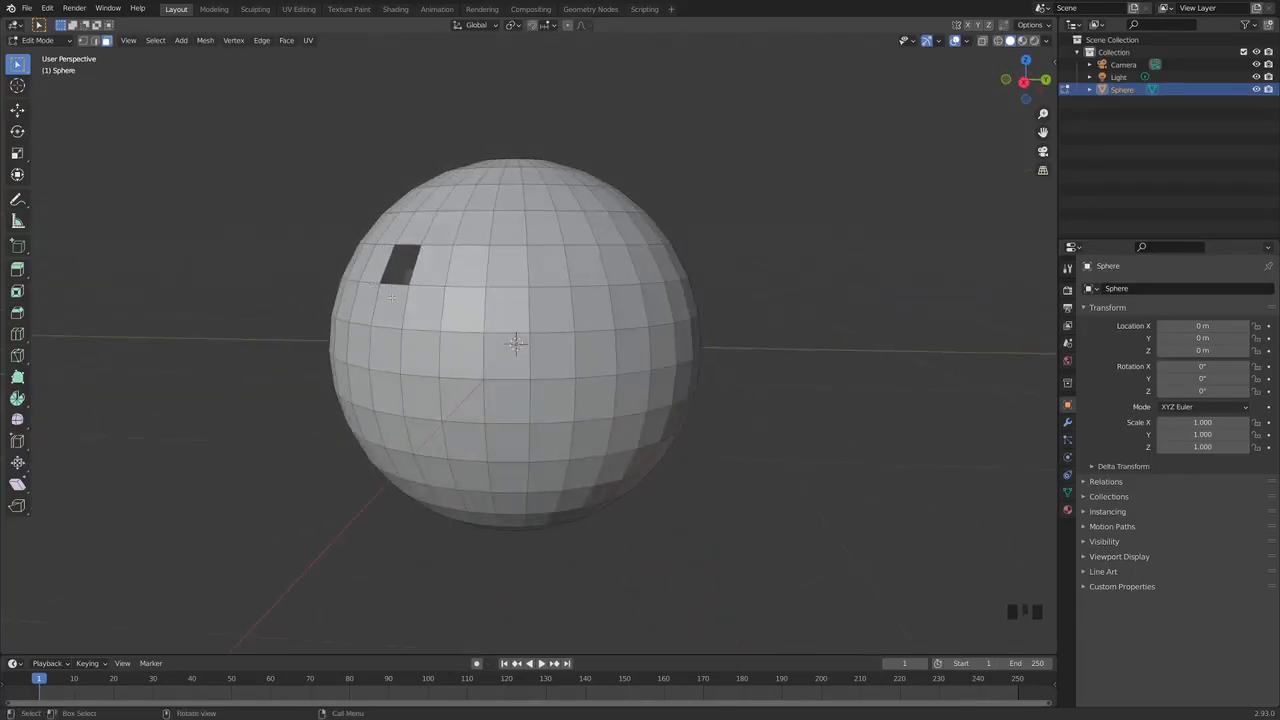
pyautogui.moveTo(397, 260); pyautogui.dragTo(440, 295, button='middle')
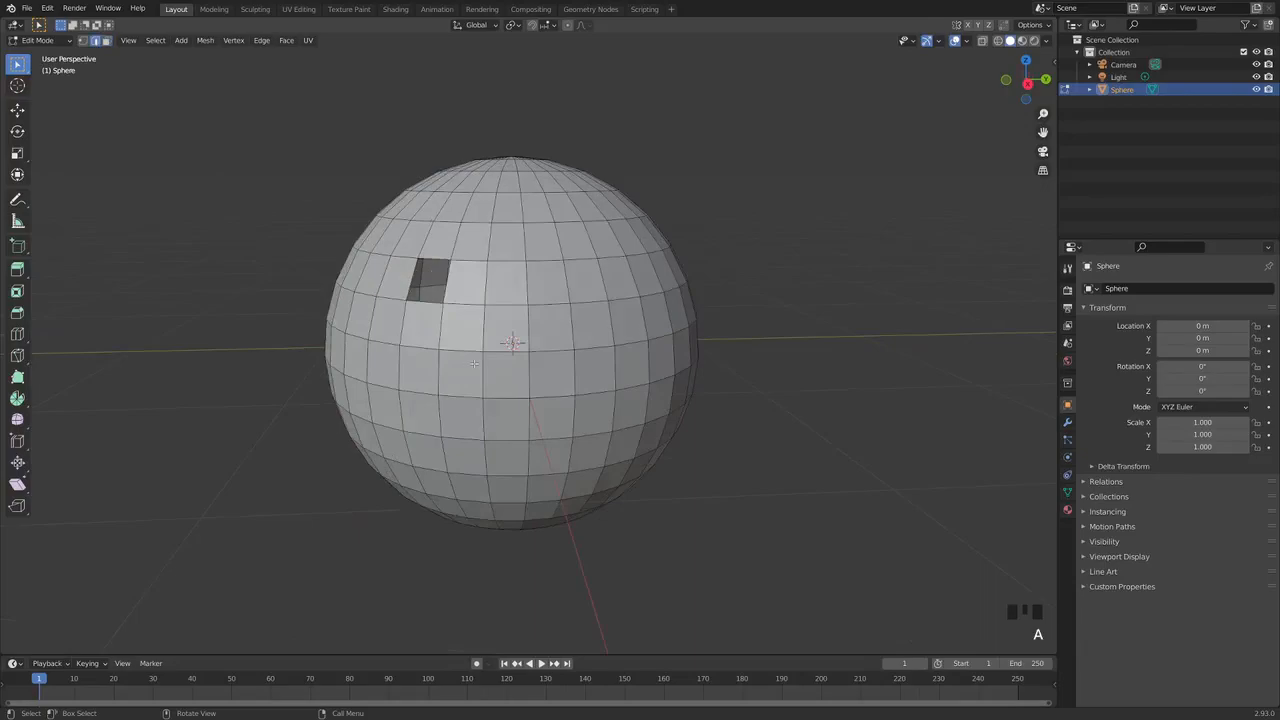
# - In edge select mode, select the boundary loop of the hole in the sphere and fill it with a face
pyautogui.keyDown('alt'); pyautogui.keyDown('shift'); pyautogui.click(445, 300); pyautogui.keyUp('shift'); pyautogui.keyUp('alt')
pyautogui.hotkey('alt', 'a')
pyautogui.keyDown('alt'); pyautogui.keyDown('shift'); pyautogui.click(455, 307); pyautogui.keyUp('shift'); pyautogui.keyUp('alt')
pyautogui.press('f')
pyautogui.hotkey('alt', 'a')
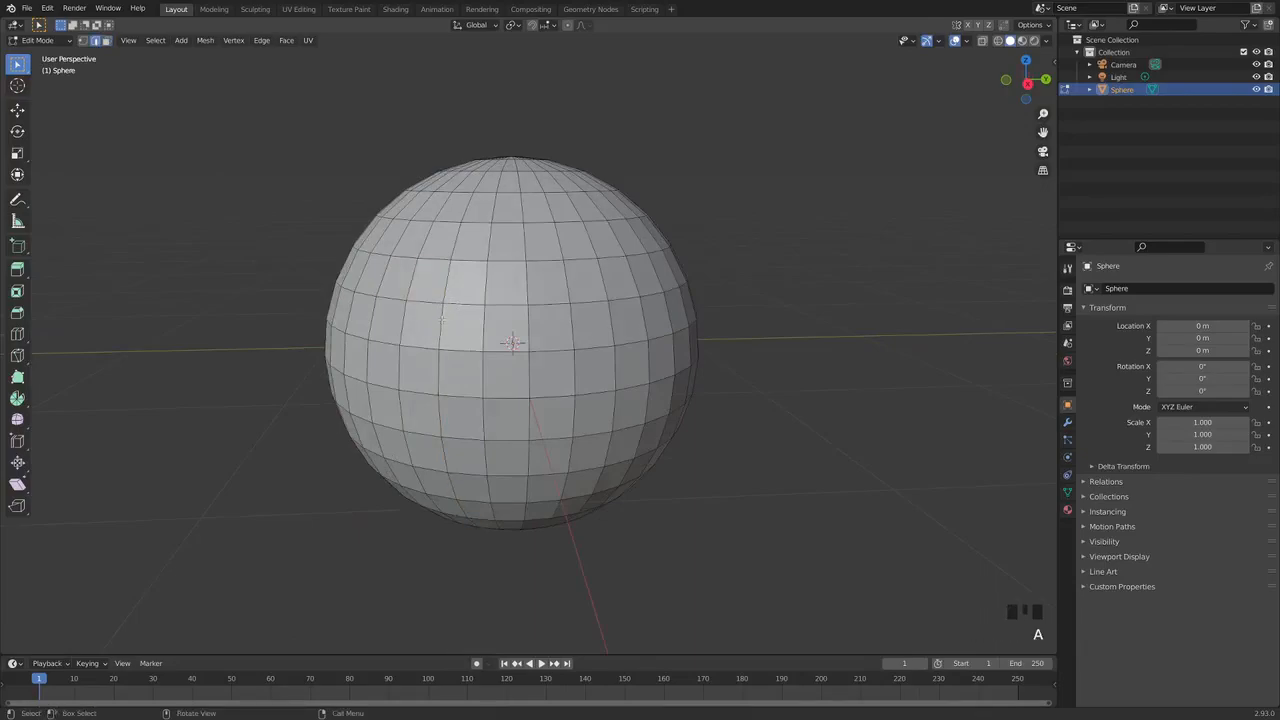
# - Activate the Move tool, try moving one face on the sphere's upper right along the X axis in face select mode, and undo the move
pyautogui.moveTo(442, 318); pyautogui.dragTo(556, 280, button='middle')
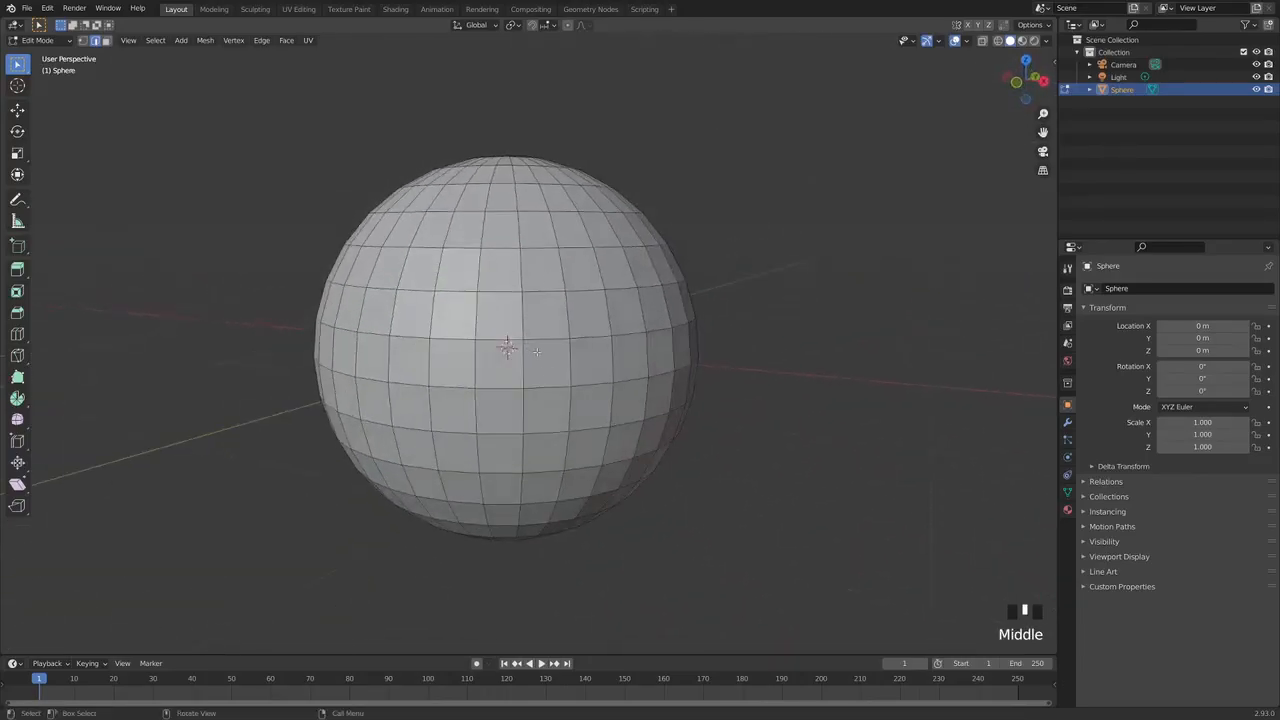
pyautogui.moveTo(620, 347); pyautogui.dragTo(500, 357, button='middle')
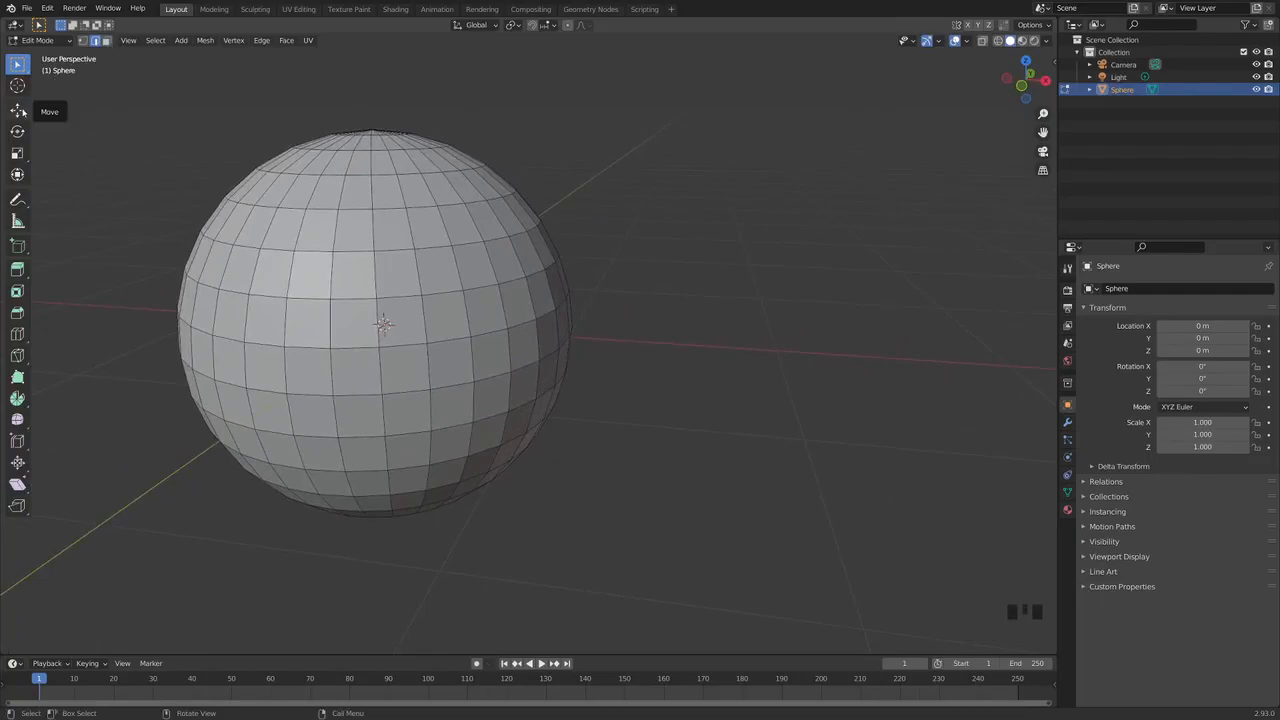
pyautogui.click(18, 110)
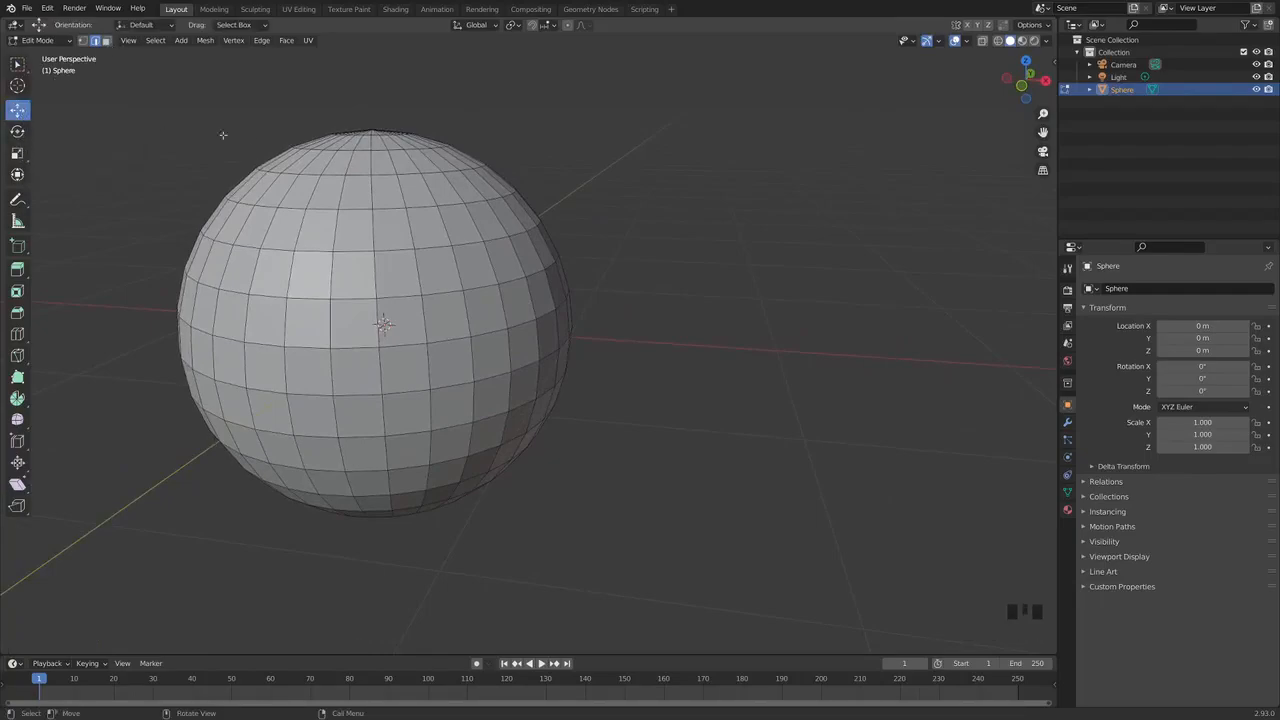
pyautogui.click(107, 42)
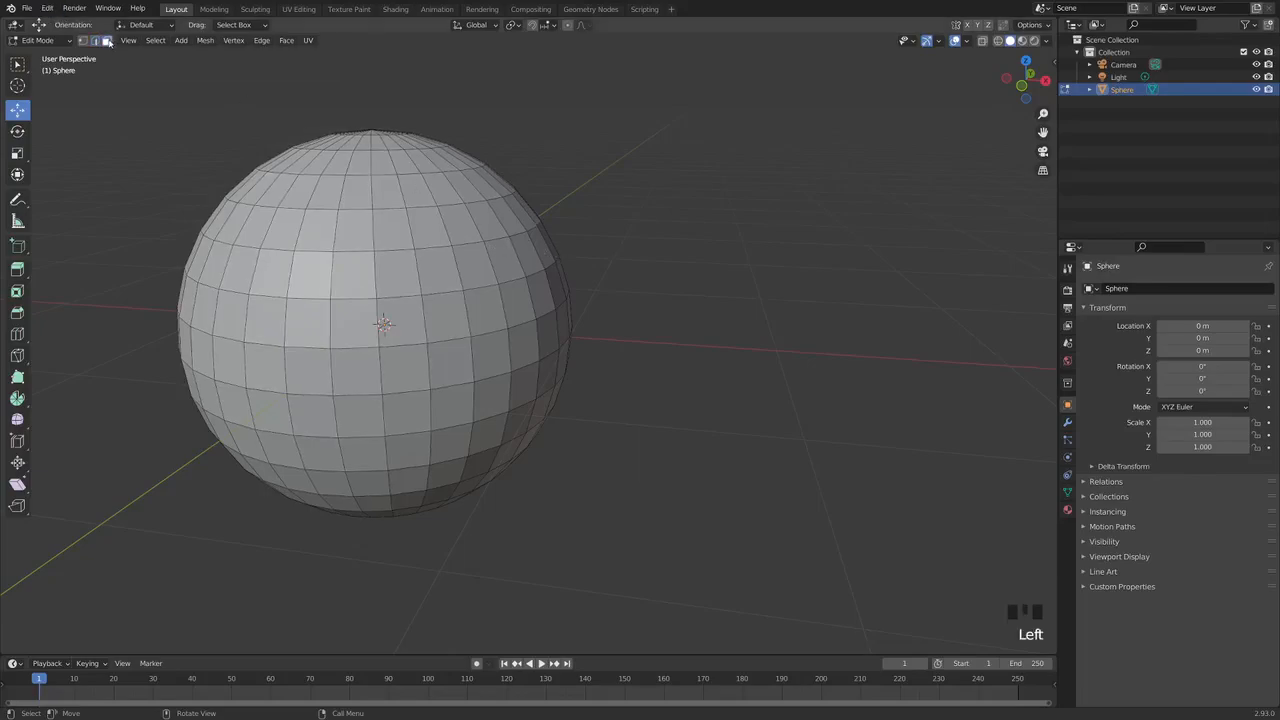
pyautogui.click(505, 262)
pyautogui.moveTo(553, 262)
pyautogui.mouseDown()
pyautogui.moveTo(682, 273)
pyautogui.moveTo(530, 266)
pyautogui.moveTo(566, 263)
pyautogui.mouseUp()
pyautogui.hotkey('ctrl', 'z')
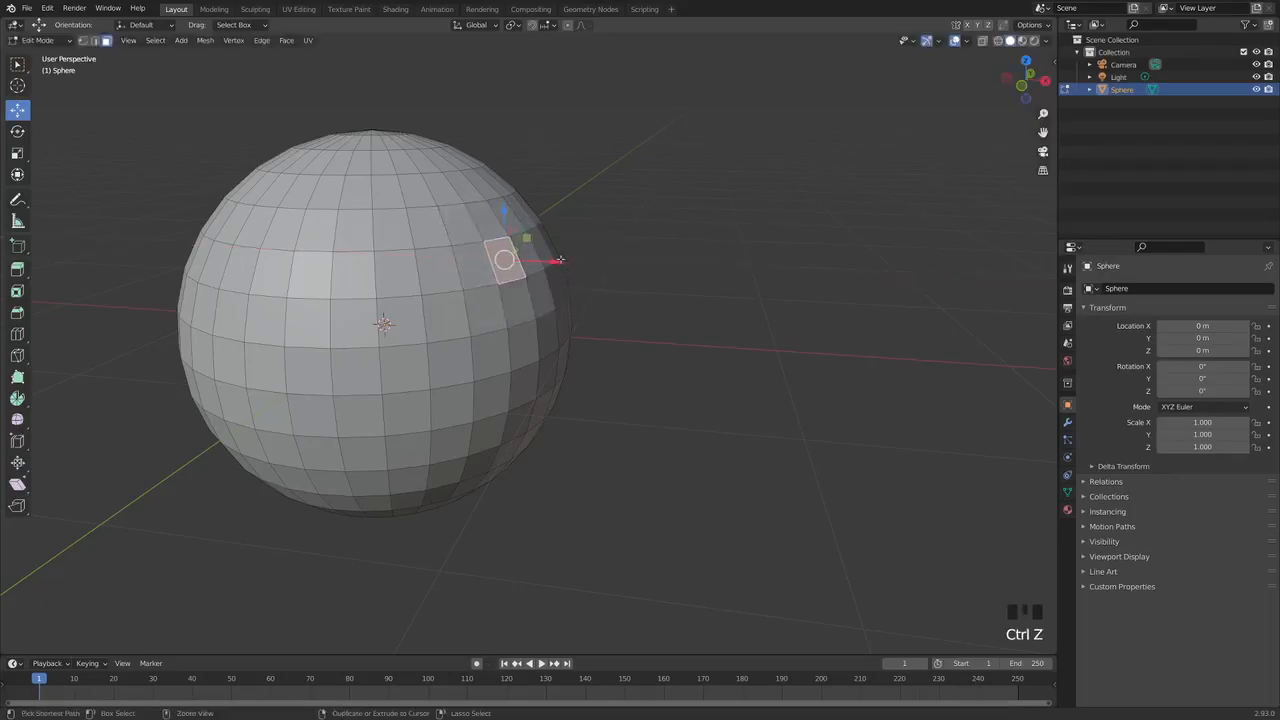
# - Box-select a patch of faces on the sphere's upper right, try moving them together, and undo the move
pyautogui.moveTo(427, 208); pyautogui.dragTo(531, 338)
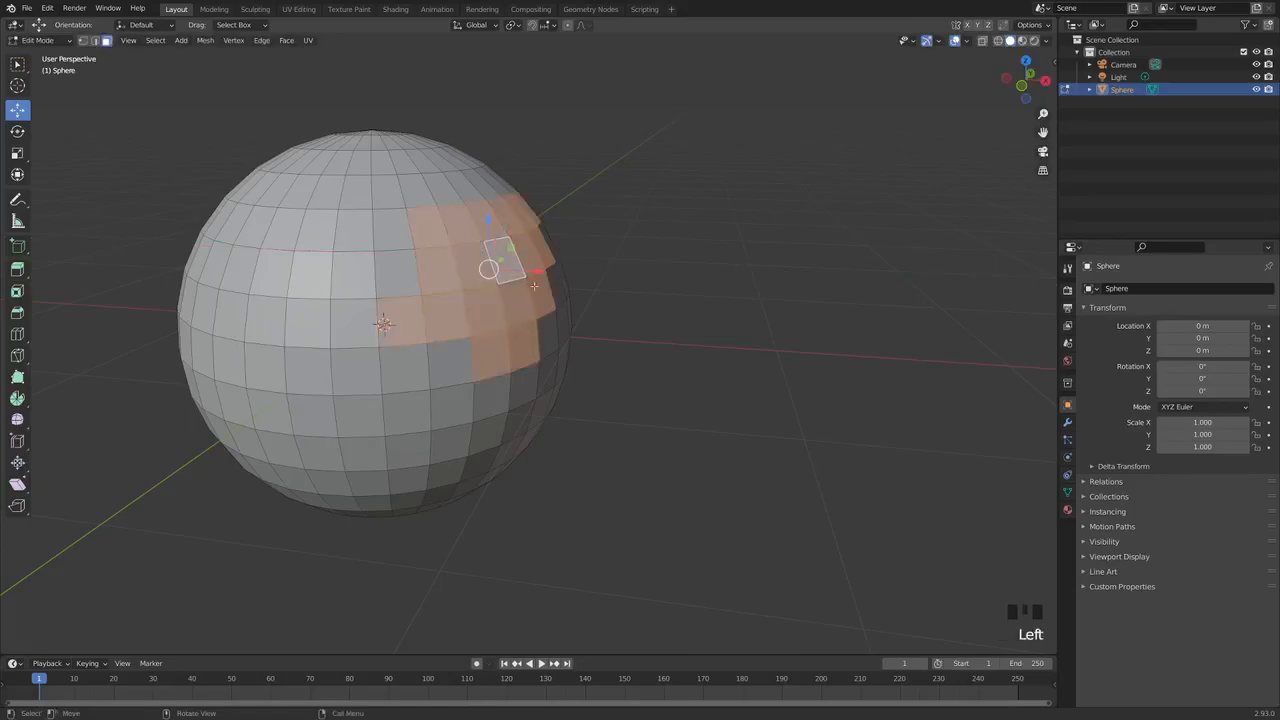
pyautogui.moveTo(539, 284)
pyautogui.mouseDown()
pyautogui.moveTo(648, 288)
pyautogui.moveTo(550, 293)
pyautogui.mouseUp()
pyautogui.hotkey('ctrl', 'z')
# - Try moving single mesh elements on the sphere's upper right with the Move tool, undoing each move
pyautogui.click(458, 224)
pyautogui.moveTo(458, 224); pyautogui.dragTo(500, 179)
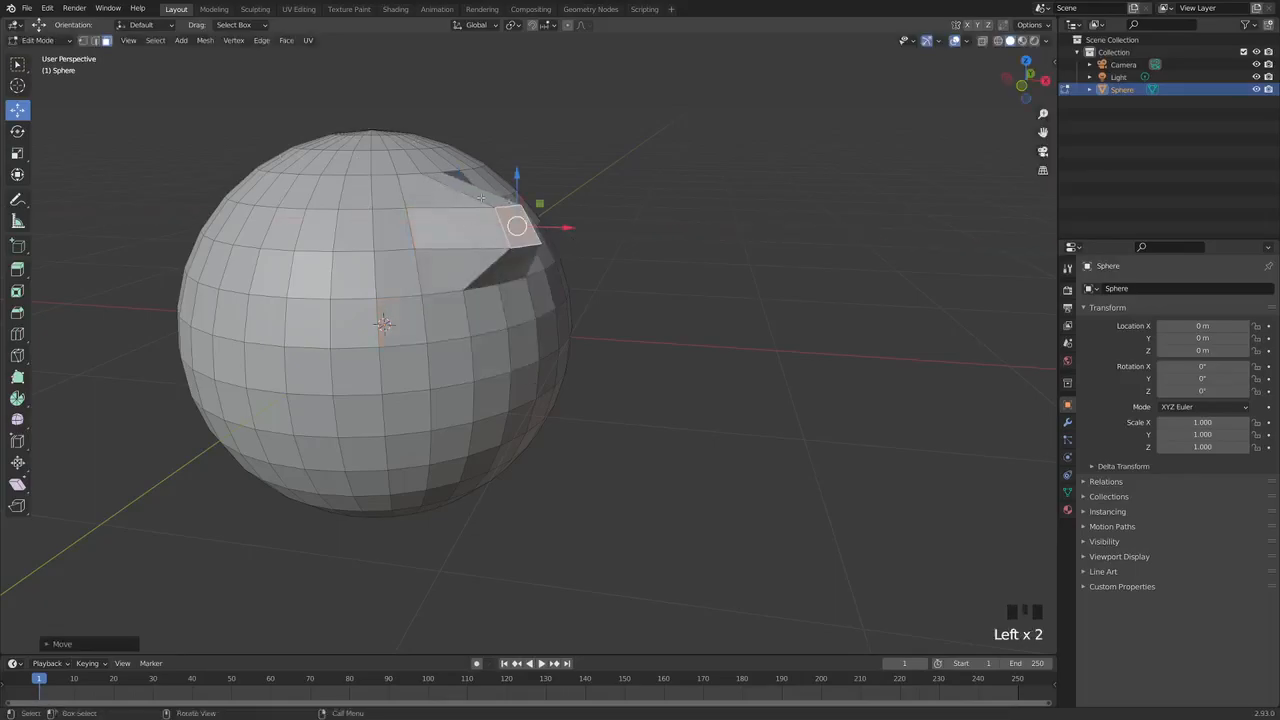
pyautogui.hotkey('ctrl', 'z')
pyautogui.click(230, 132)
pyautogui.click(466, 244)
pyautogui.moveTo(489, 228)
pyautogui.mouseDown()
pyautogui.moveTo(500, 229)
pyautogui.moveTo(470, 230)
pyautogui.moveTo(491, 234)
pyautogui.mouseUp()
pyautogui.hotkey('ctrl', 'z')
# - Switch to vertex select mode, try moving a single vertex on the sphere's front, and undo the move
pyautogui.click(82, 40)
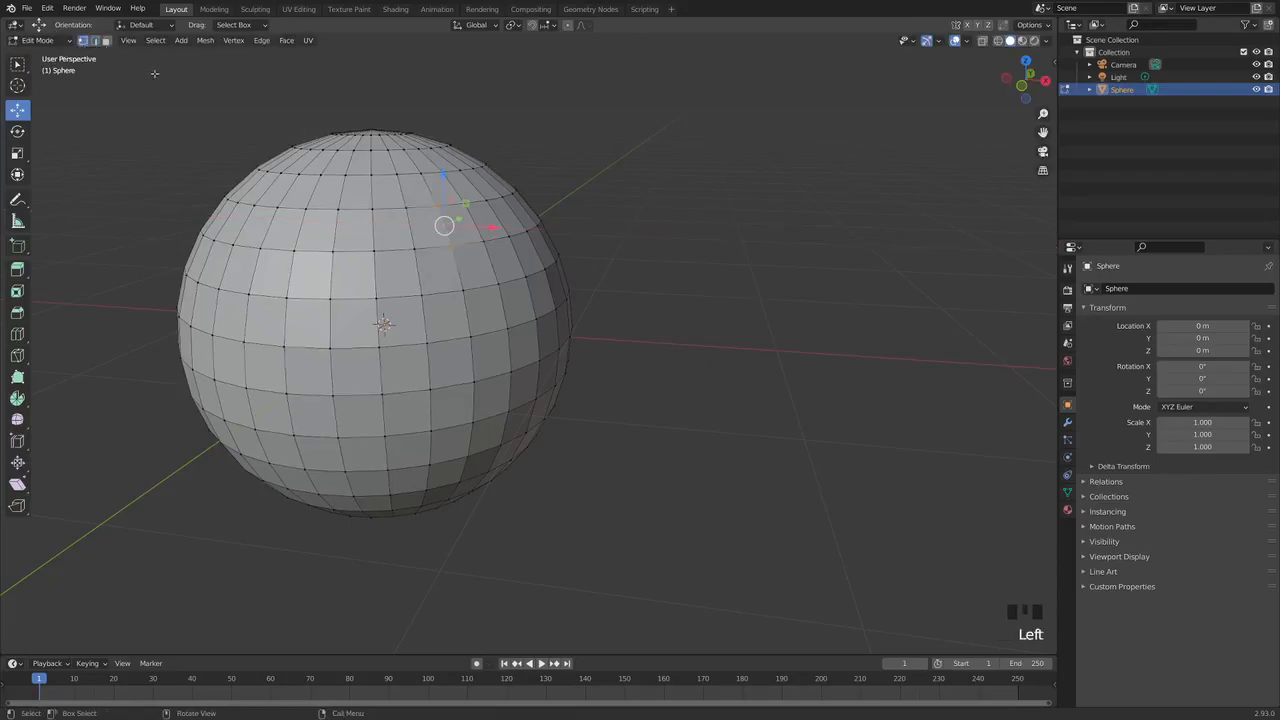
pyautogui.click(464, 287)
pyautogui.moveTo(506, 294); pyautogui.dragTo(466, 286)
pyautogui.hotkey('ctrl', 'z')
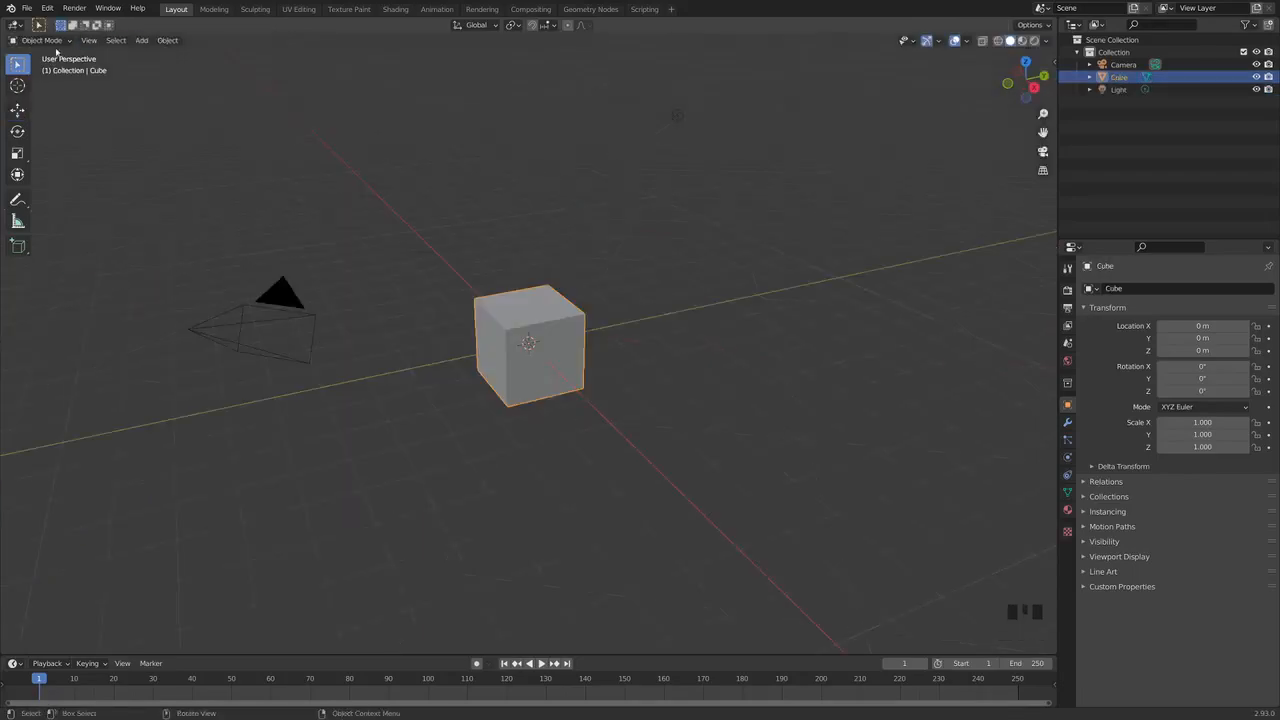
# - Keep the cube in Object Mode and bring up the choices for switching its interaction mode
pyautogui.click(40, 40)
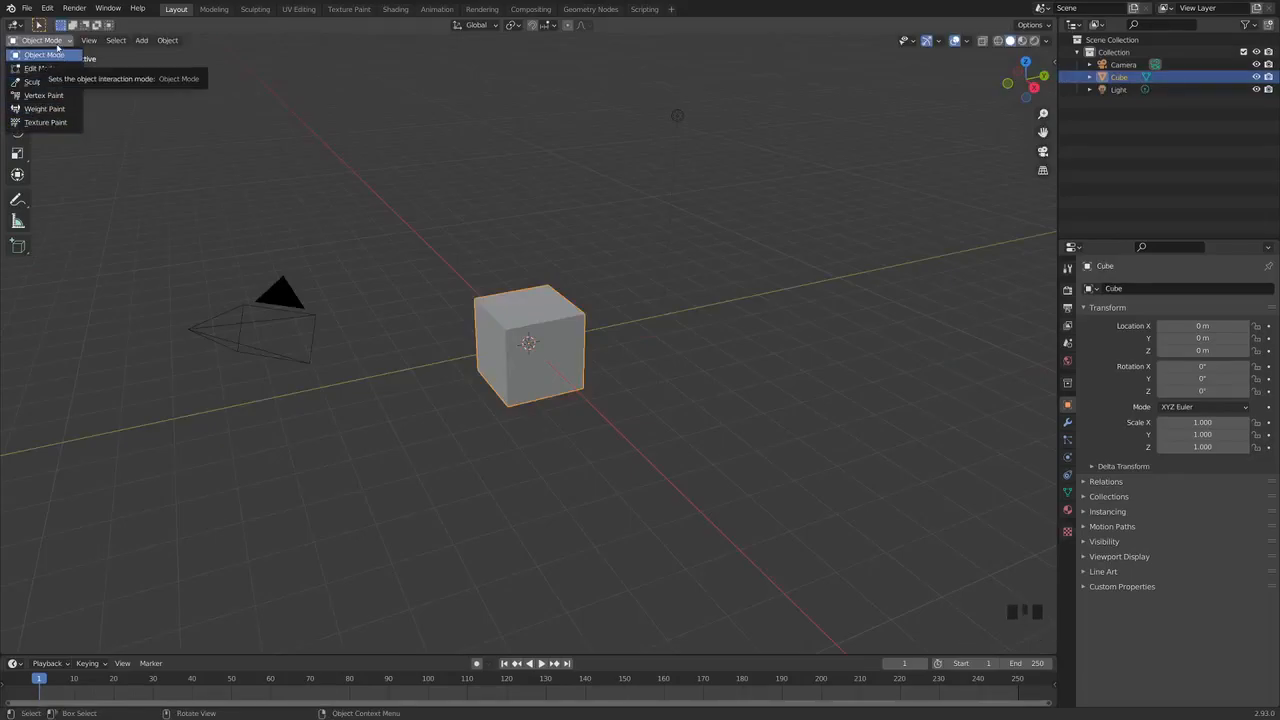
pyautogui.click(57, 54)
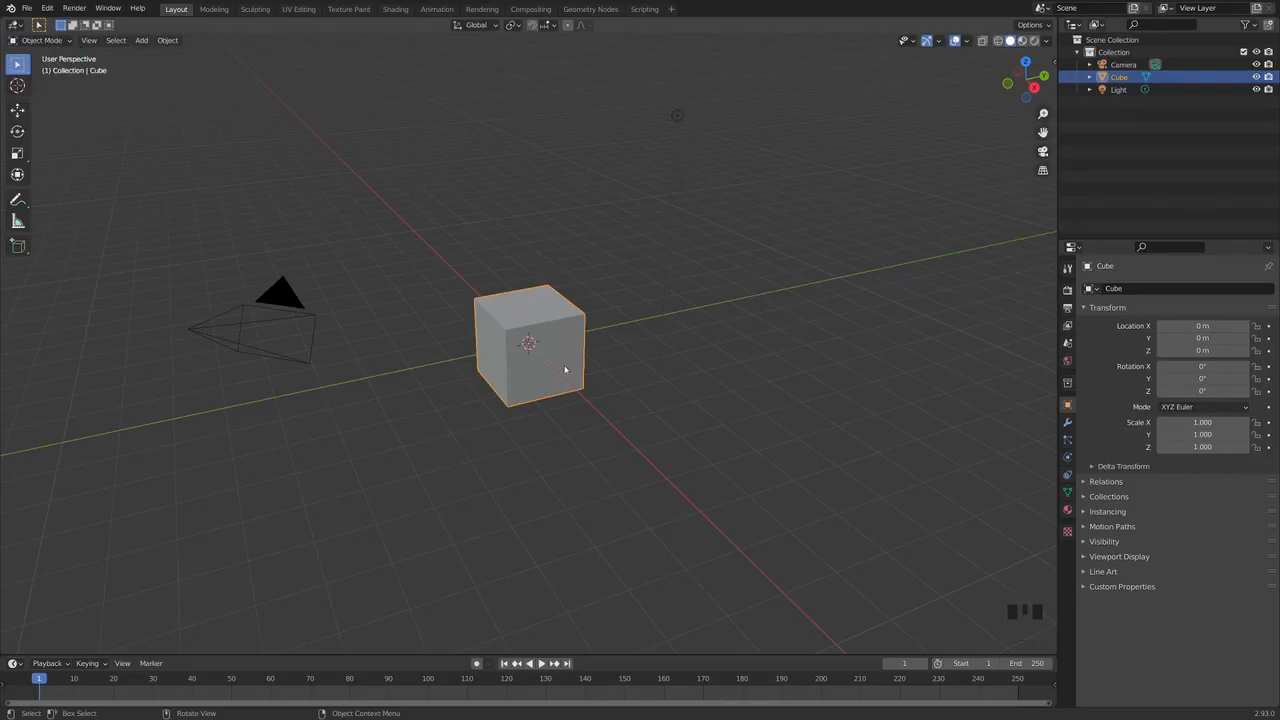
pyautogui.press('Tab')
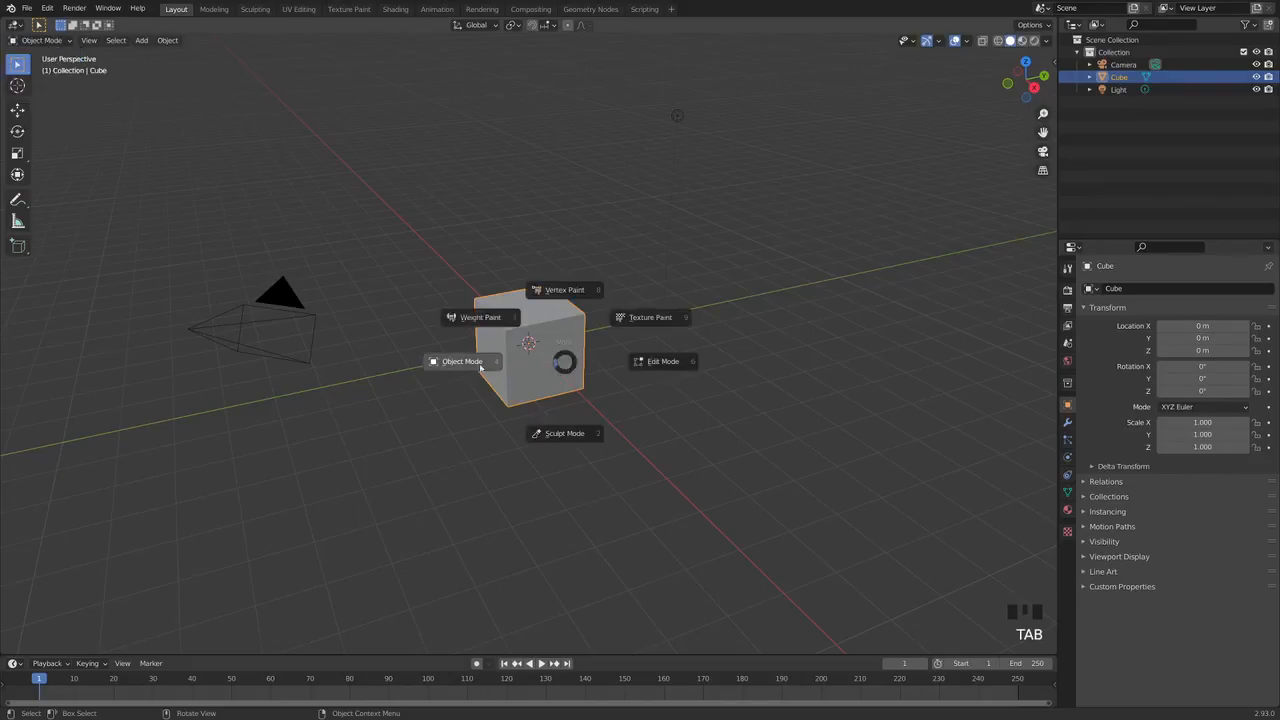